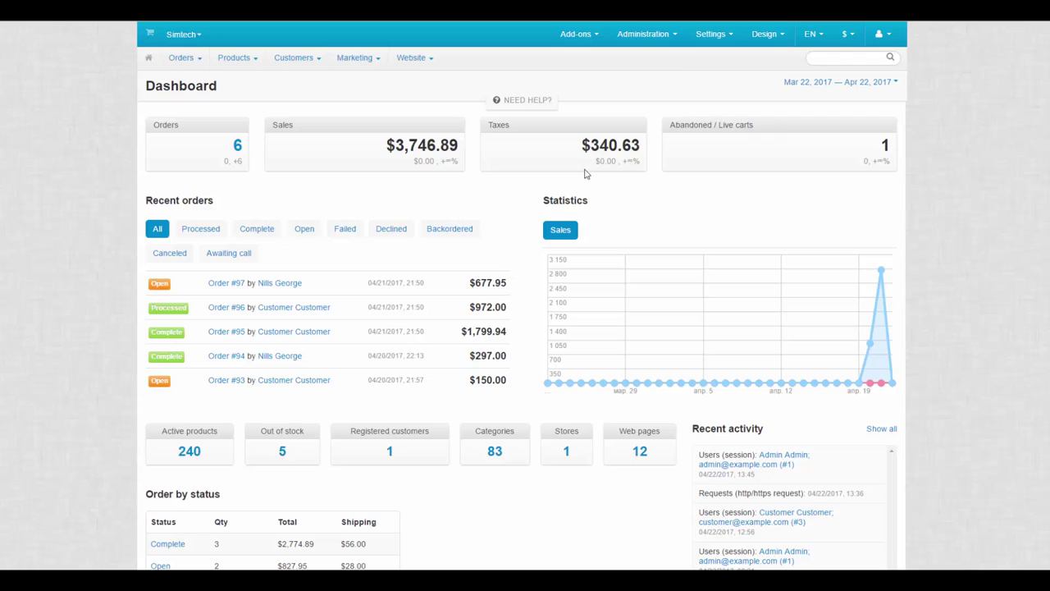
Enable inventory tracking in the Catalog section of General settings.
left_click(709, 35)
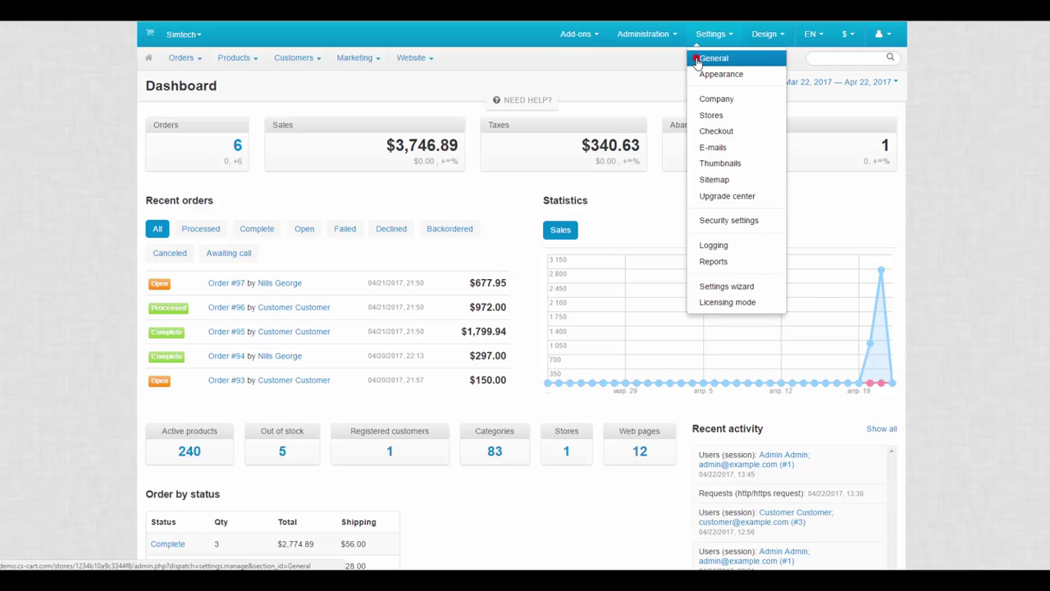
left_click(698, 59)
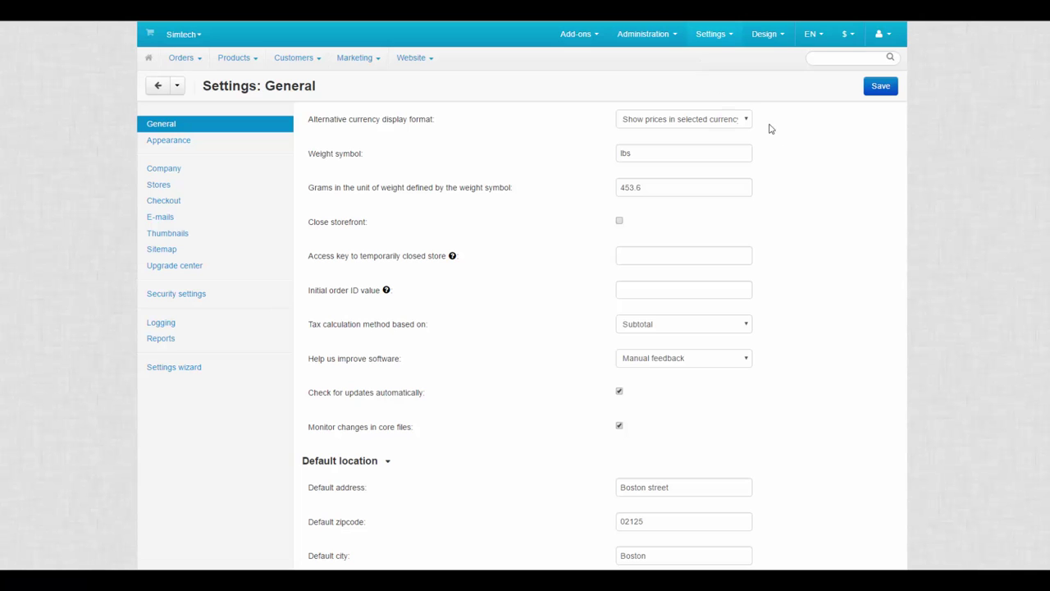
scroll(522, 328, "down", 5)
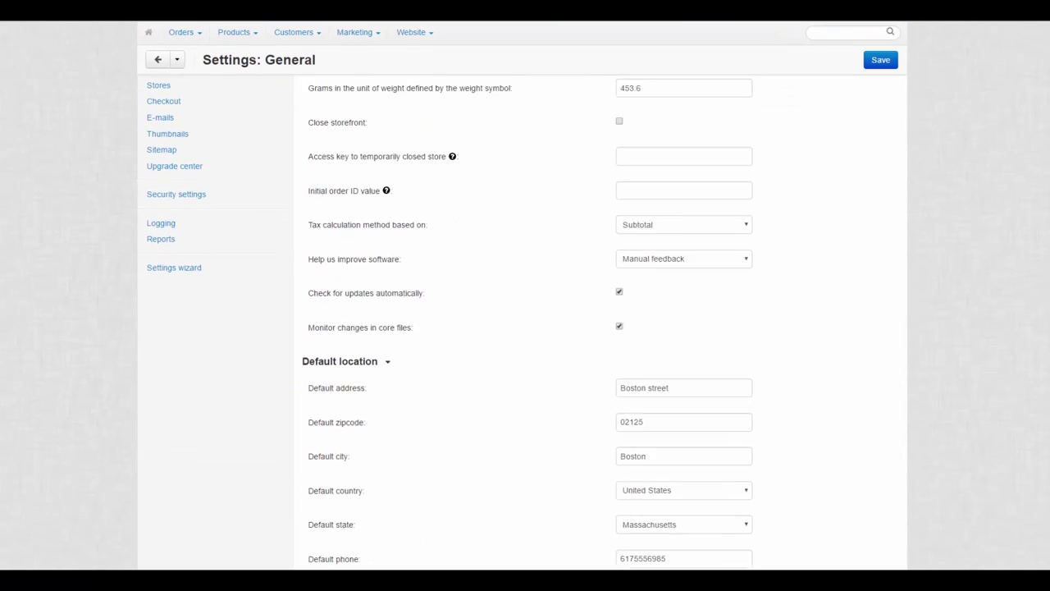
scroll(643, 122, "down", 2)
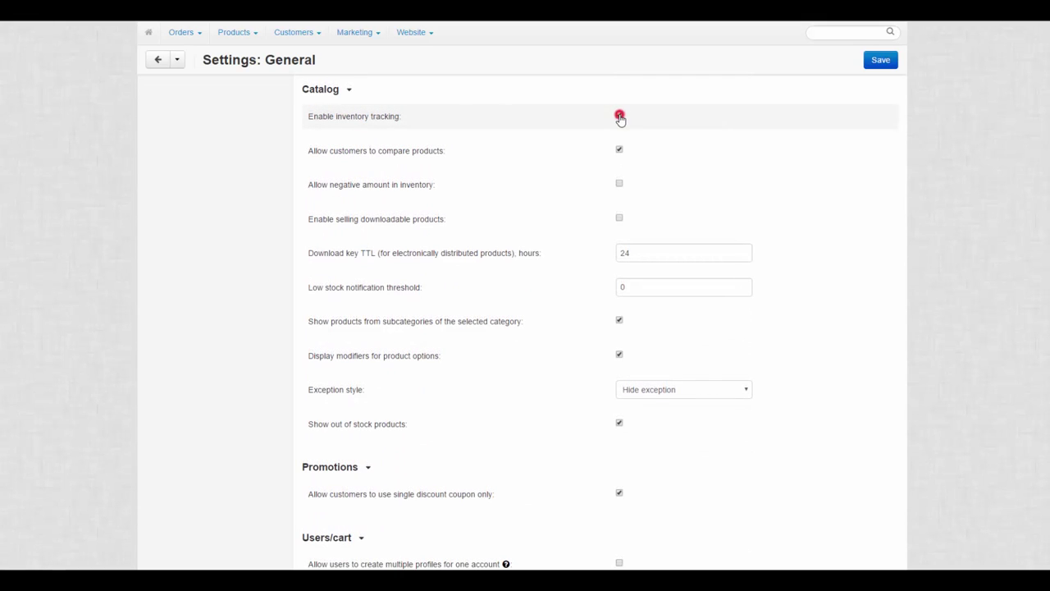
left_click(619, 117)
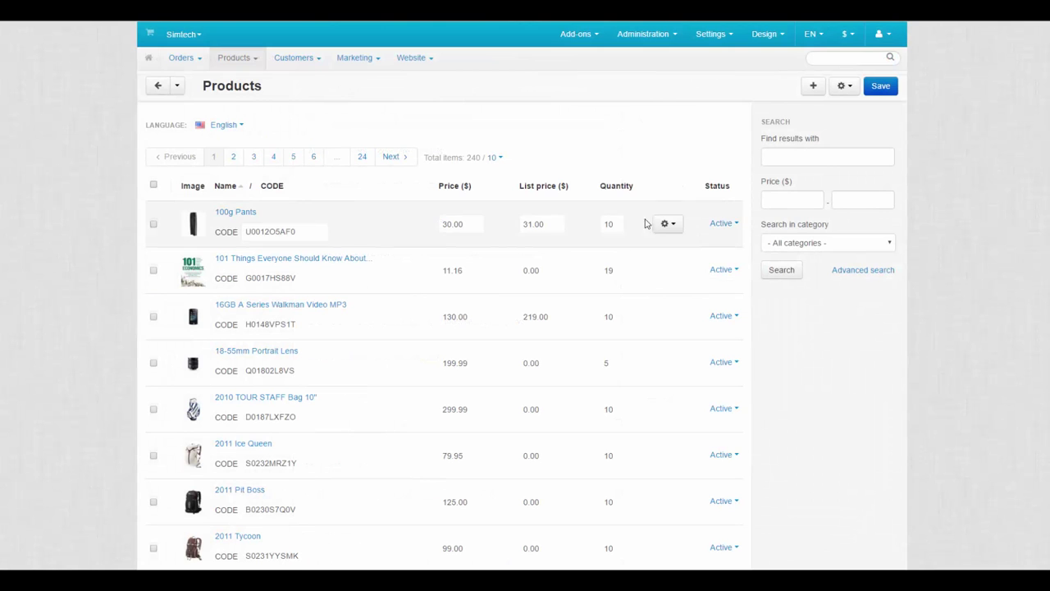
Order five 100g Pants on the storefront, then reopen the admin product list to check stock.
left_click(619, 227)
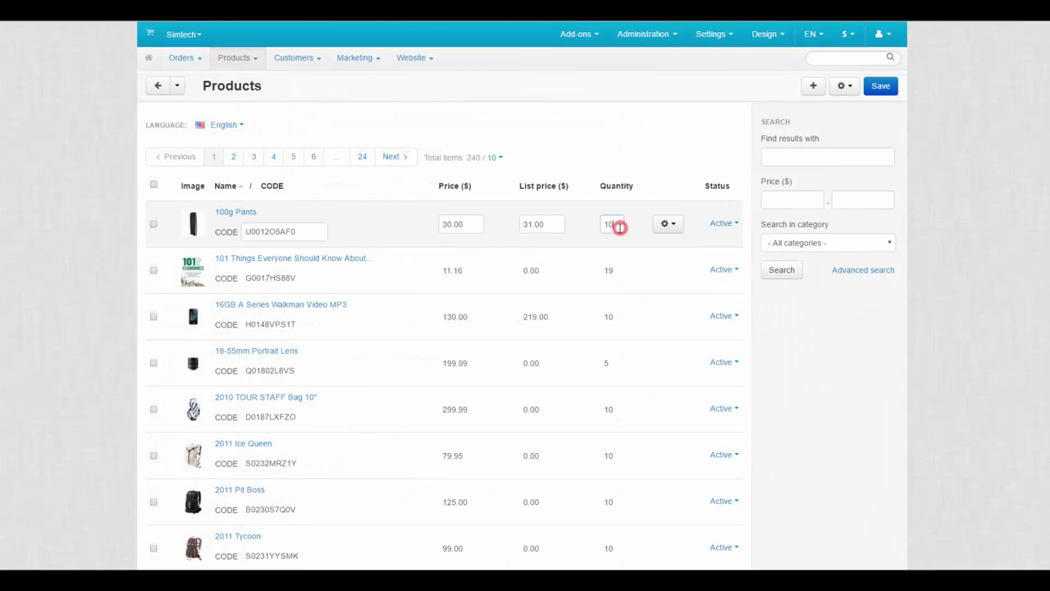
left_click(614, 269)
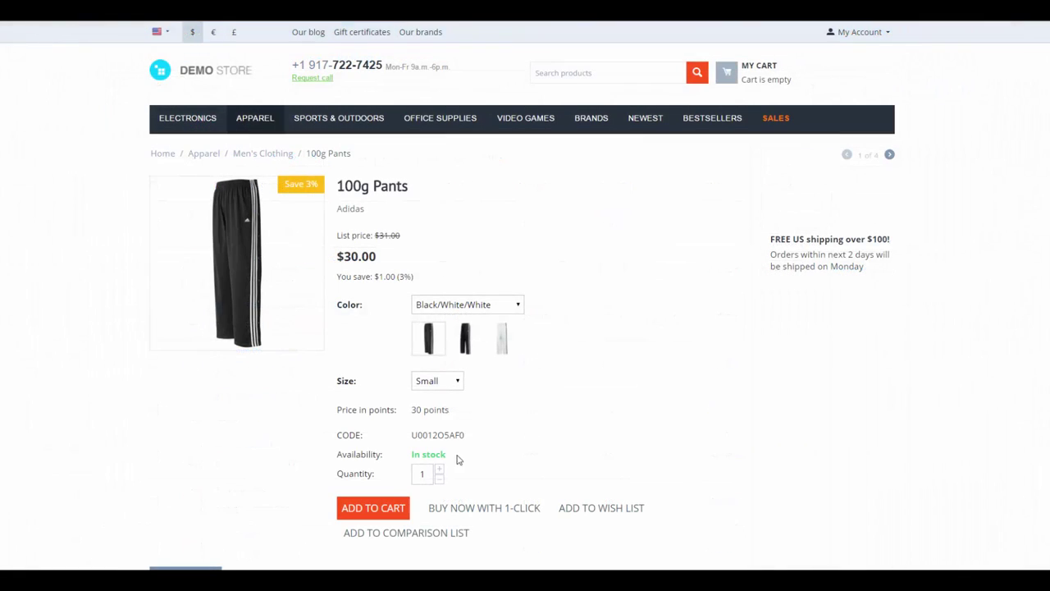
left_click(439, 469)
left_click(439, 469)
left_click(439, 468)
left_click(439, 468)
left_click(392, 509)
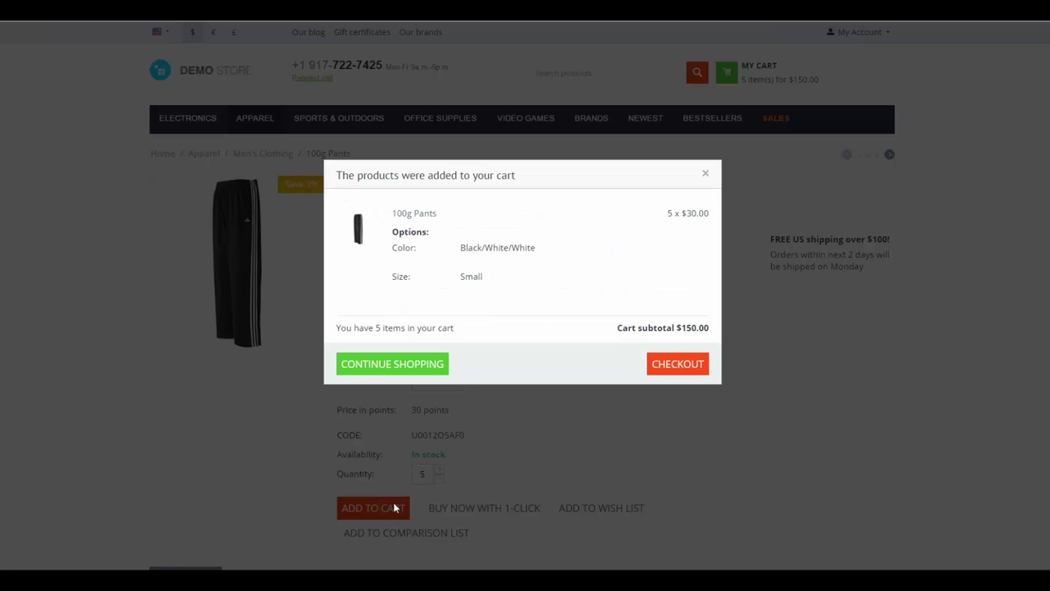
left_click(672, 371)
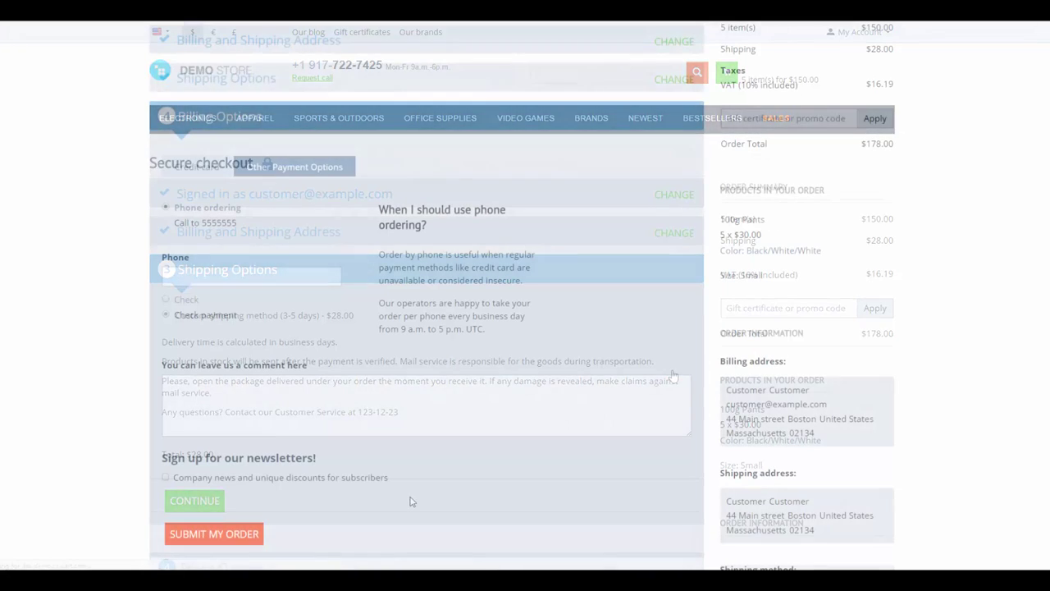
left_click(237, 535)
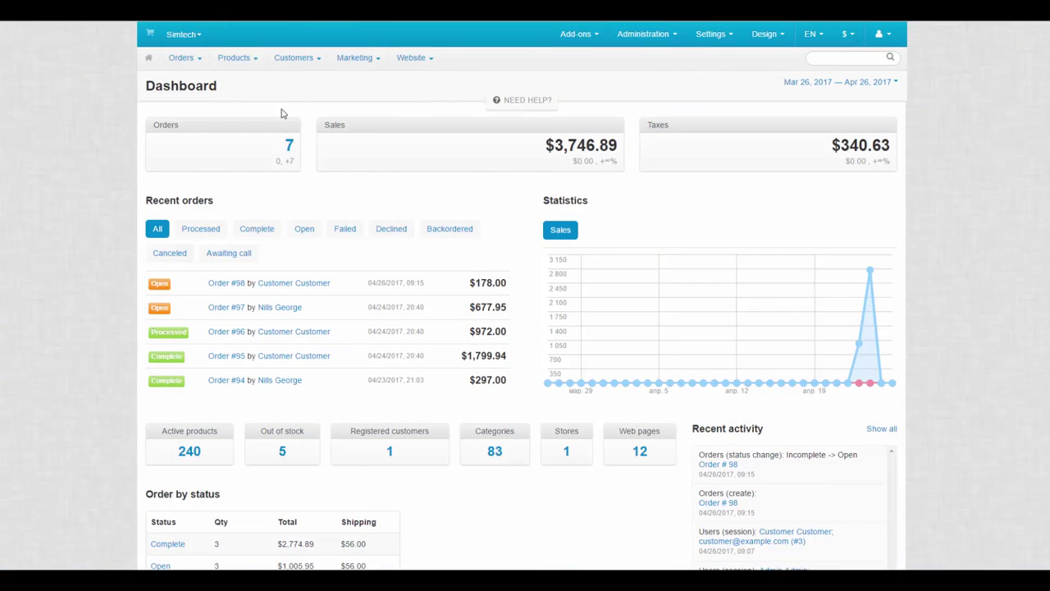
mouse_move(244, 61)
left_click(243, 128)
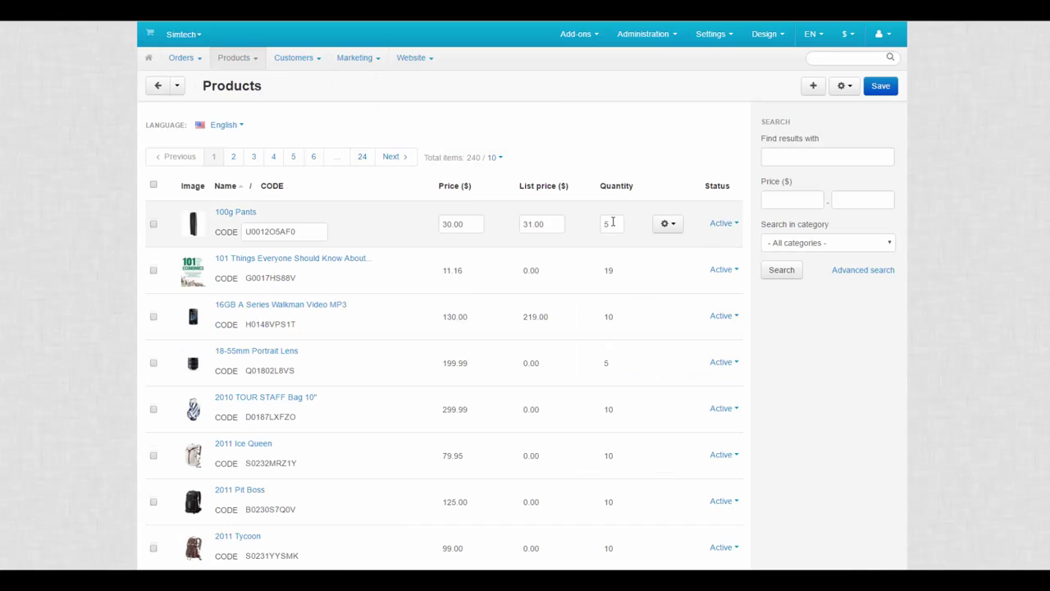
Confirm the pants stock fell to 5, enable product comparison, and add the Series 3 15.6" Laptop.
left_click(611, 221)
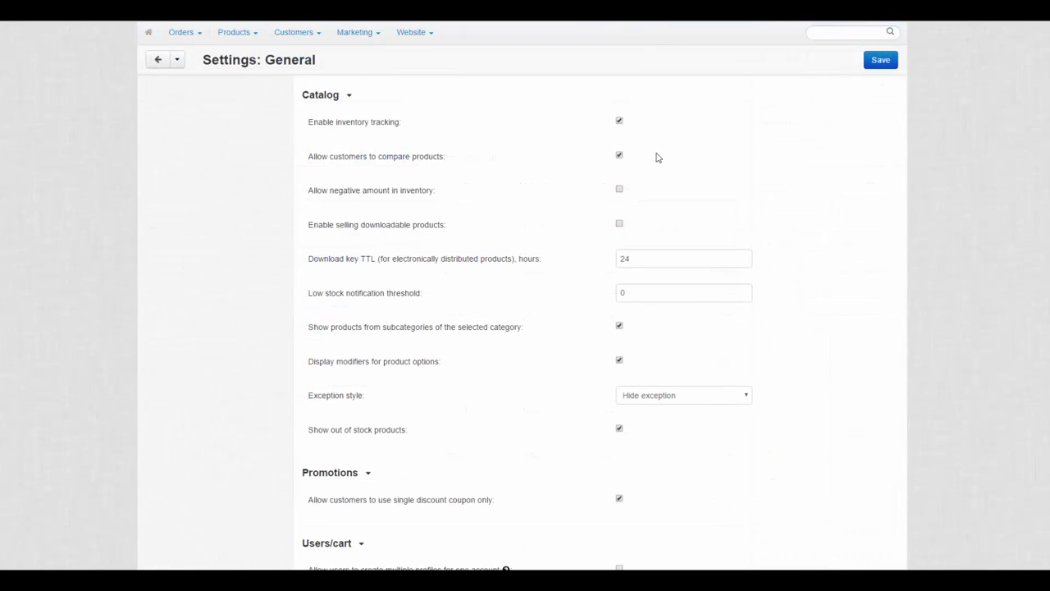
left_click(619, 157)
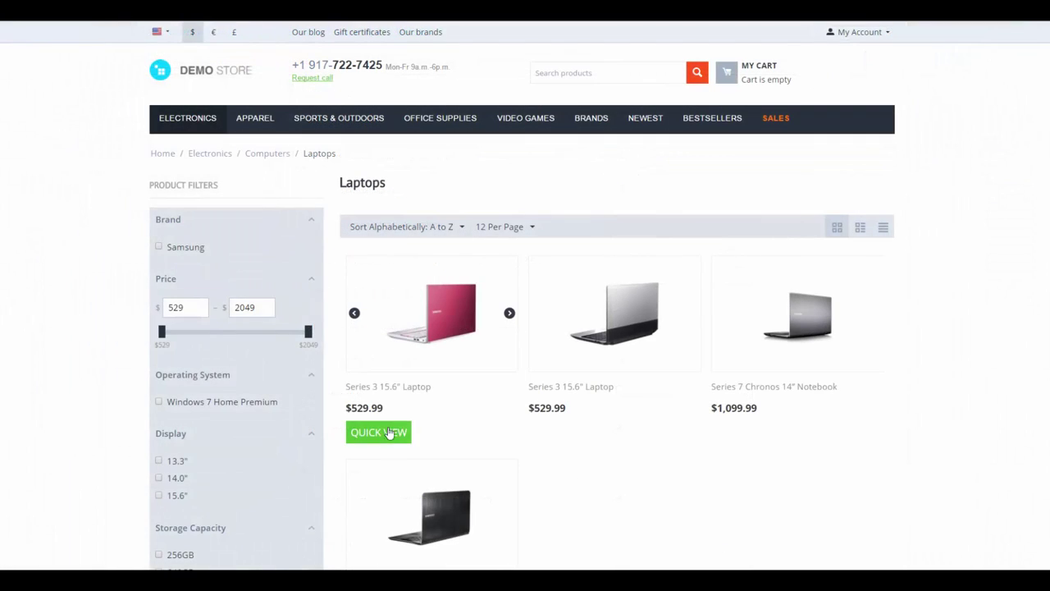
left_click(385, 433)
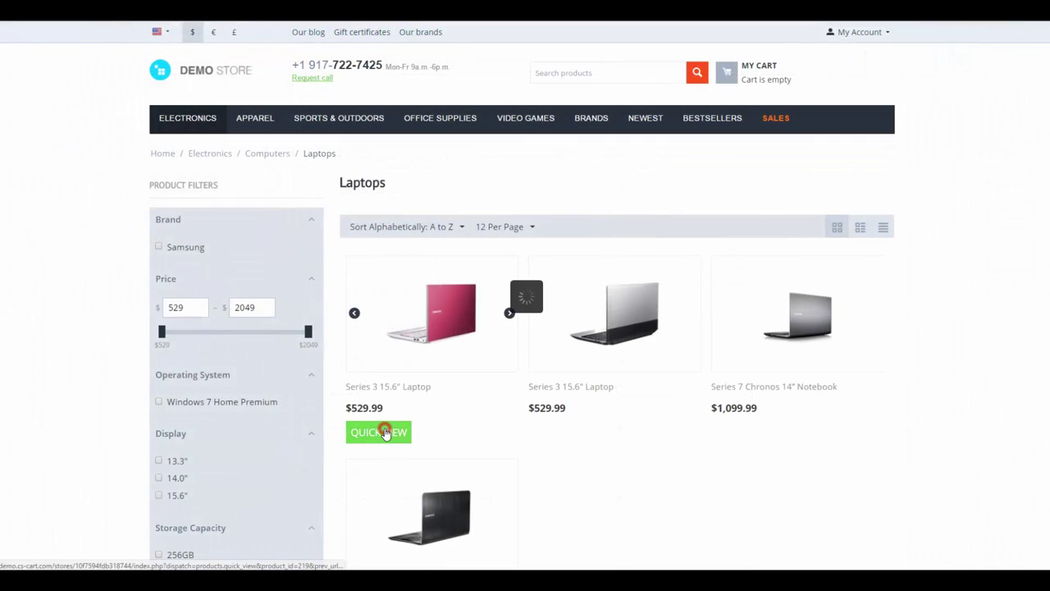
left_click(605, 468)
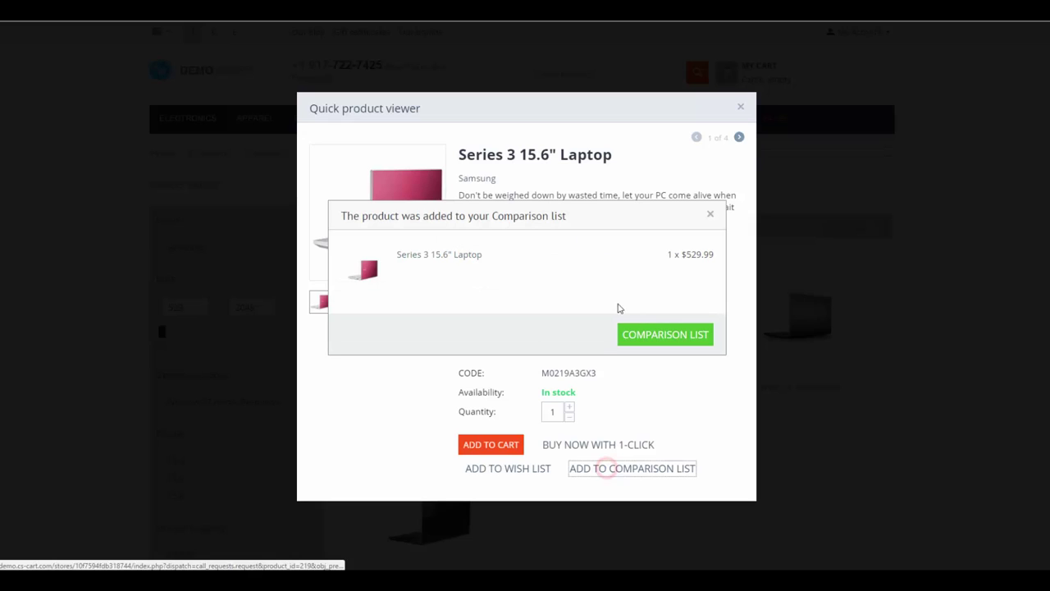
left_click(710, 214)
left_click(742, 107)
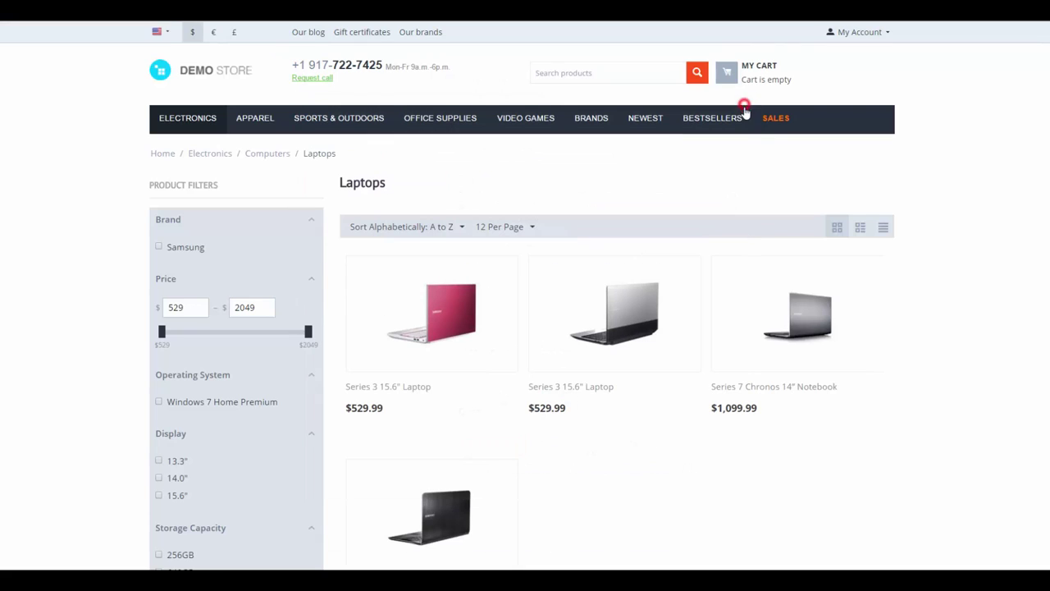
Add the Series 7 Chronos 14" Notebook and view the comparison with Similar only and Different only.
left_click(753, 432)
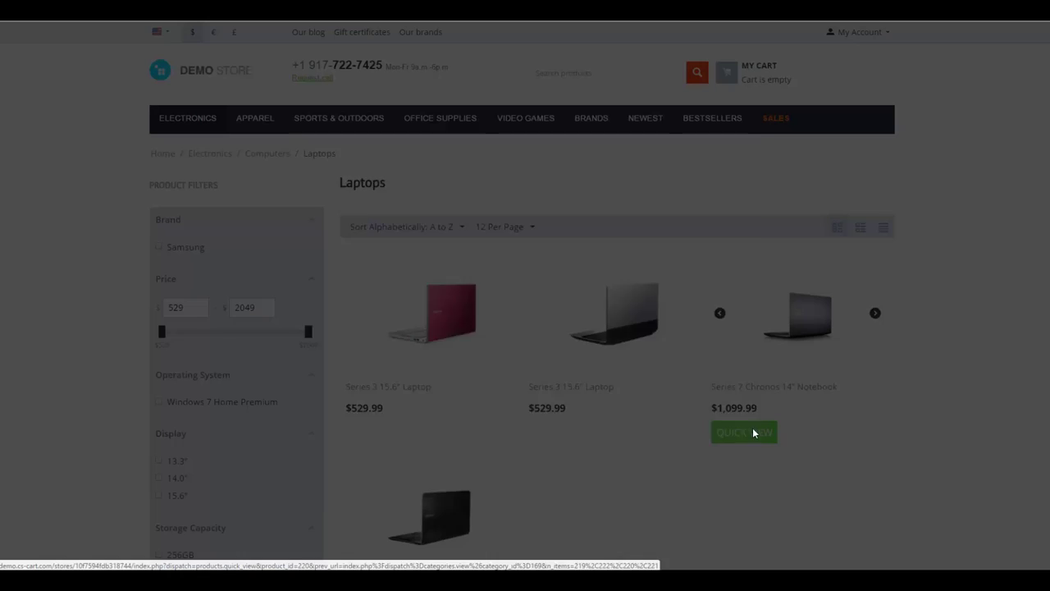
left_click(661, 468)
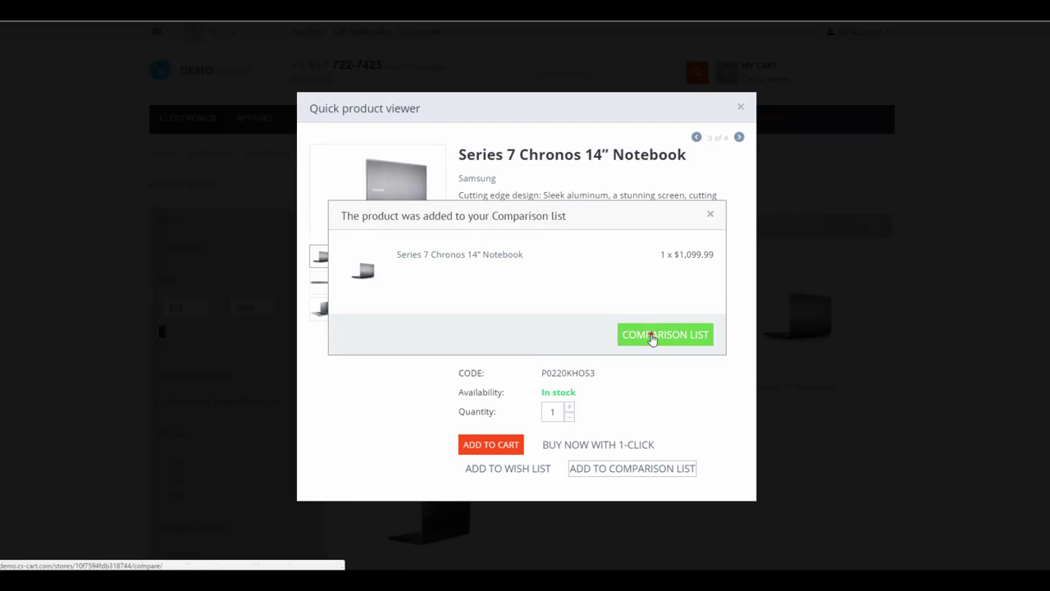
left_click(652, 335)
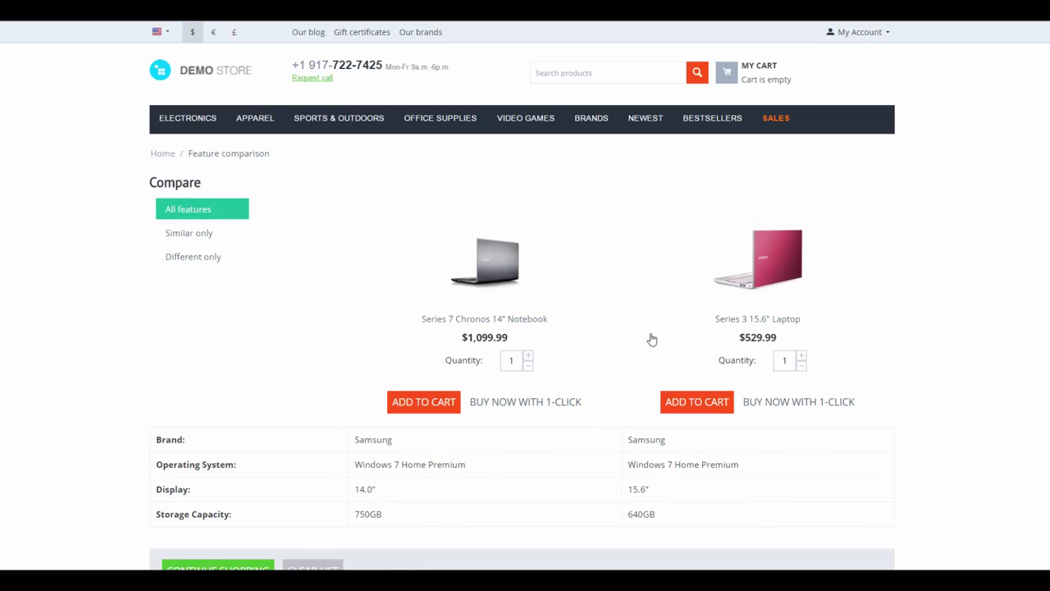
left_click(194, 238)
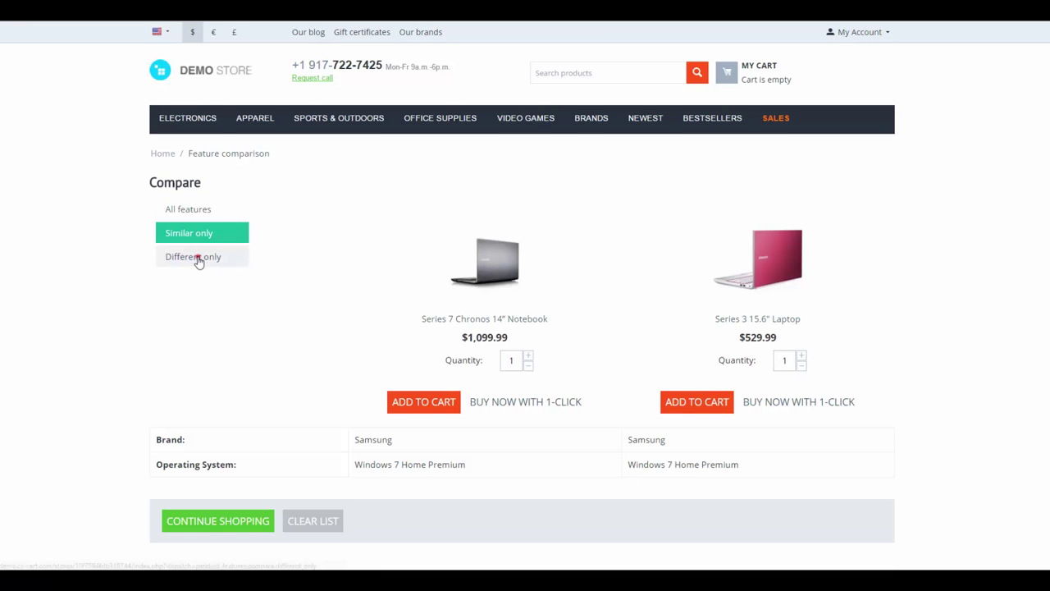
left_click(197, 257)
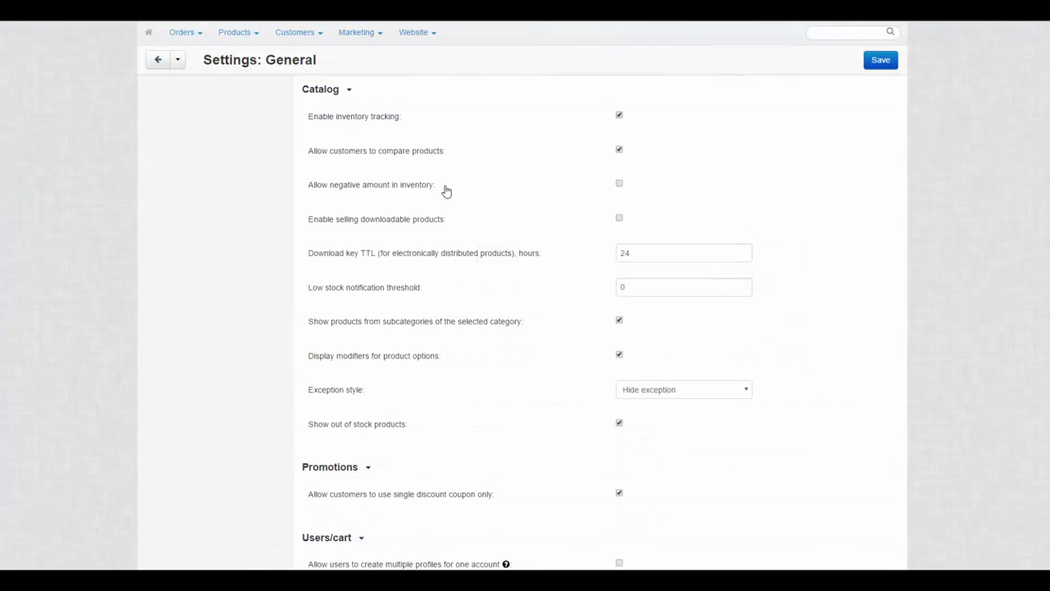
Allow negative inventory amounts and save a new stock quantity for 100g Pants.
left_click(620, 184)
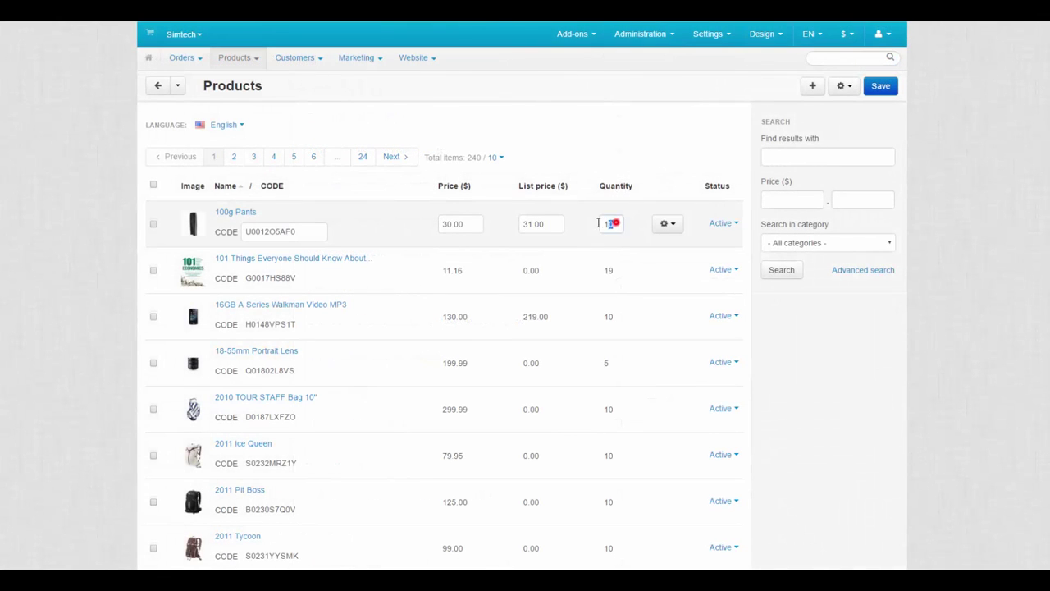
left_click(613, 224)
left_click(876, 95)
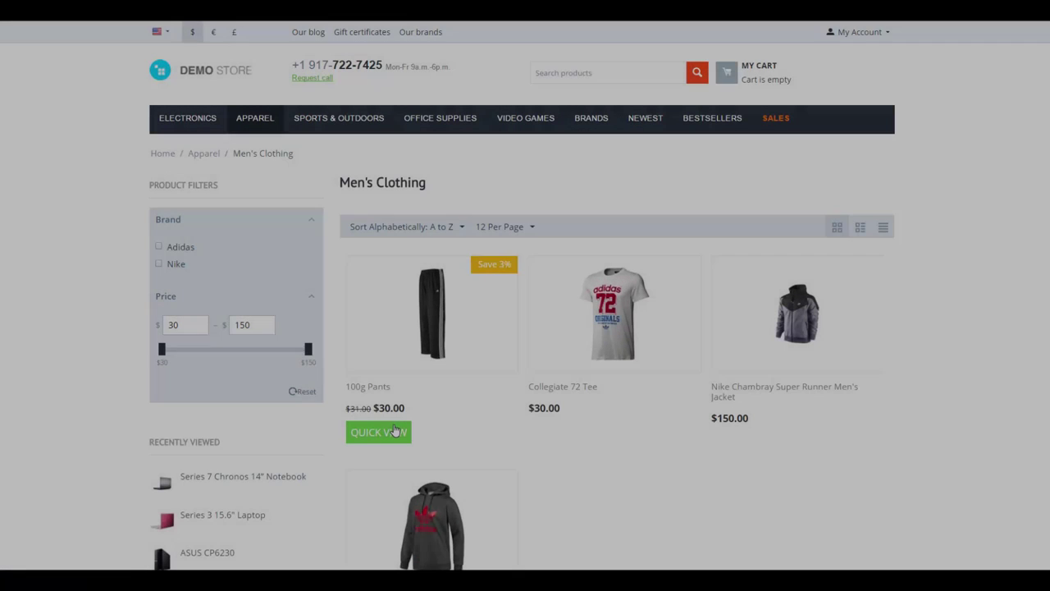
Add three 100g Pants to the storefront cart from Quick View for $90.00.
left_click(394, 430)
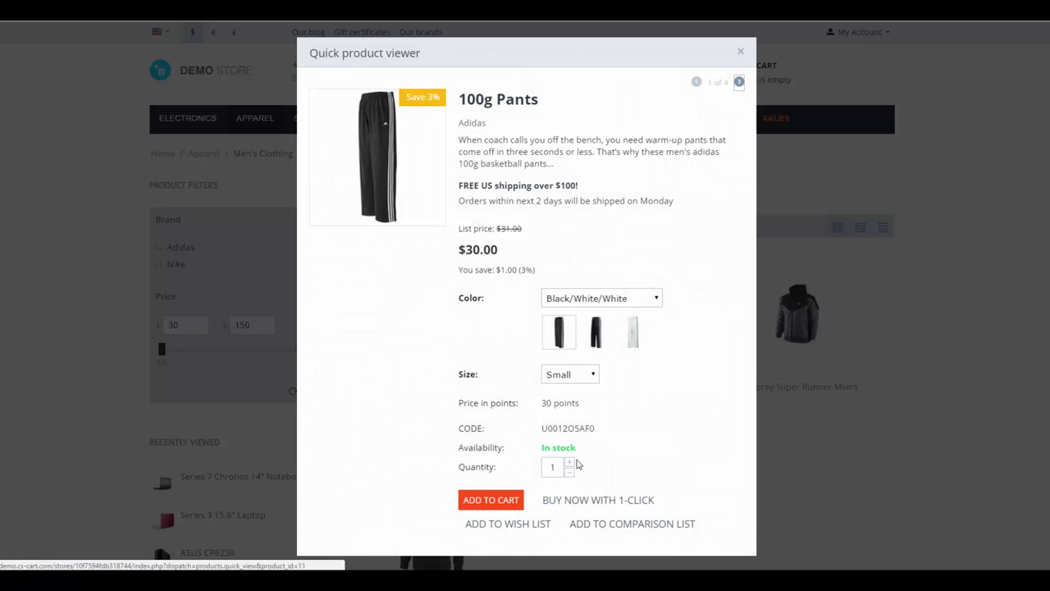
left_click(569, 462)
left_click(569, 463)
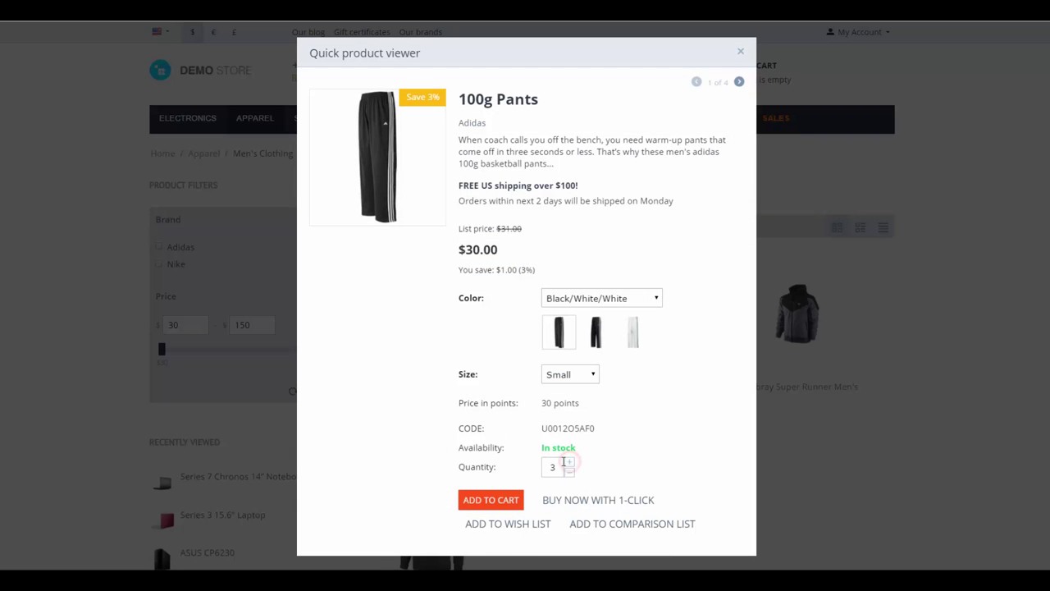
left_click(492, 500)
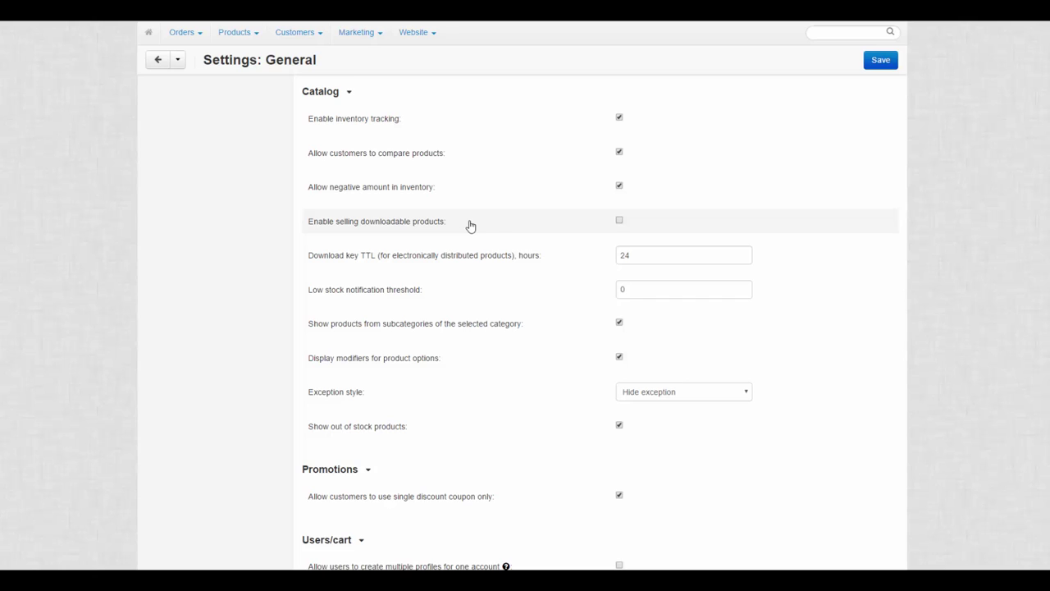
Turn on downloadable product sales and clear the Download key TTL hours value.
left_click(619, 222)
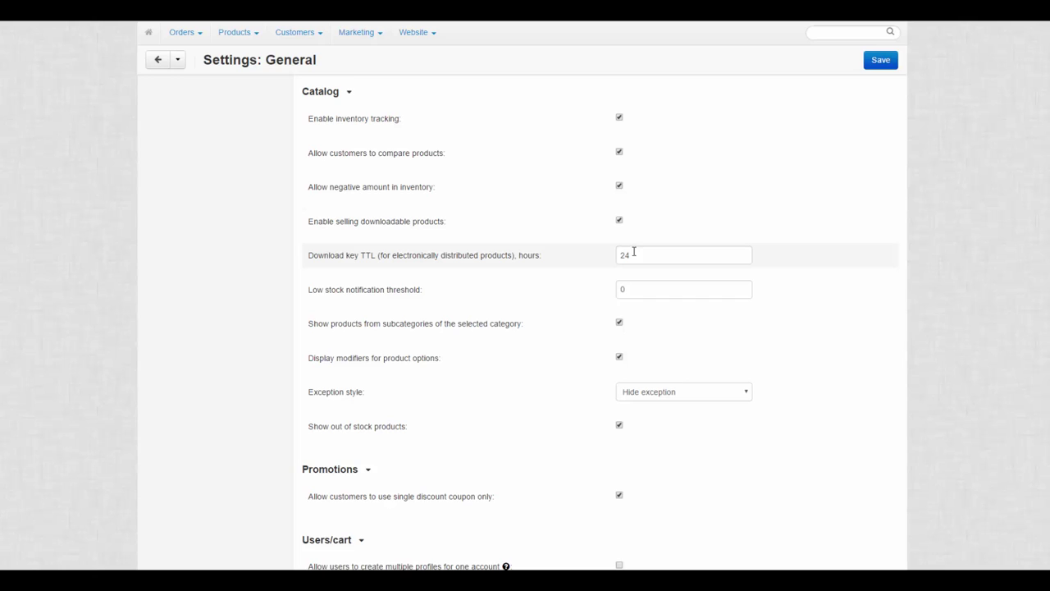
left_click(634, 255)
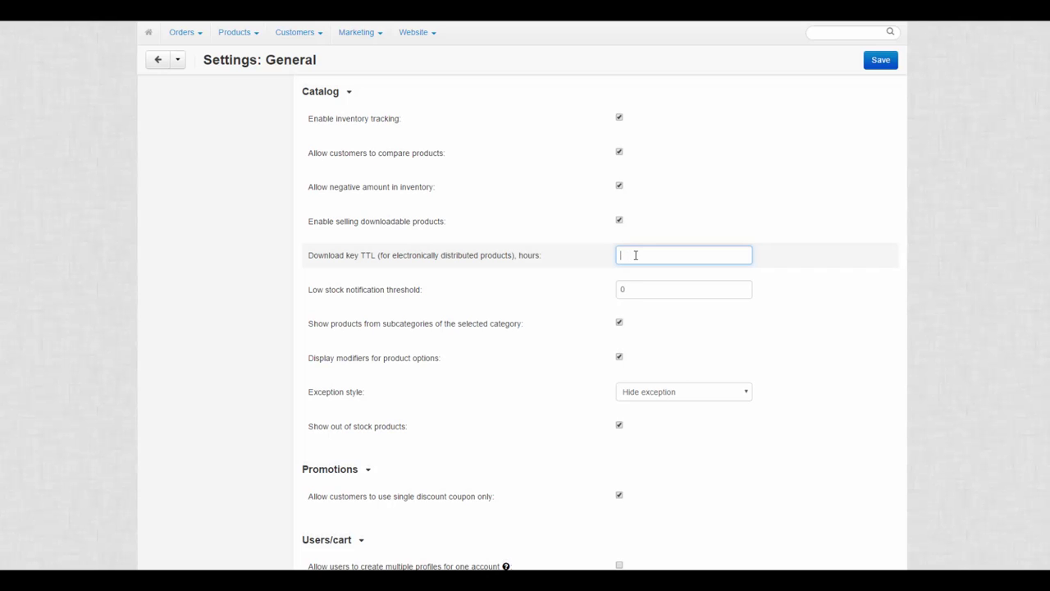
left_click(452, 288)
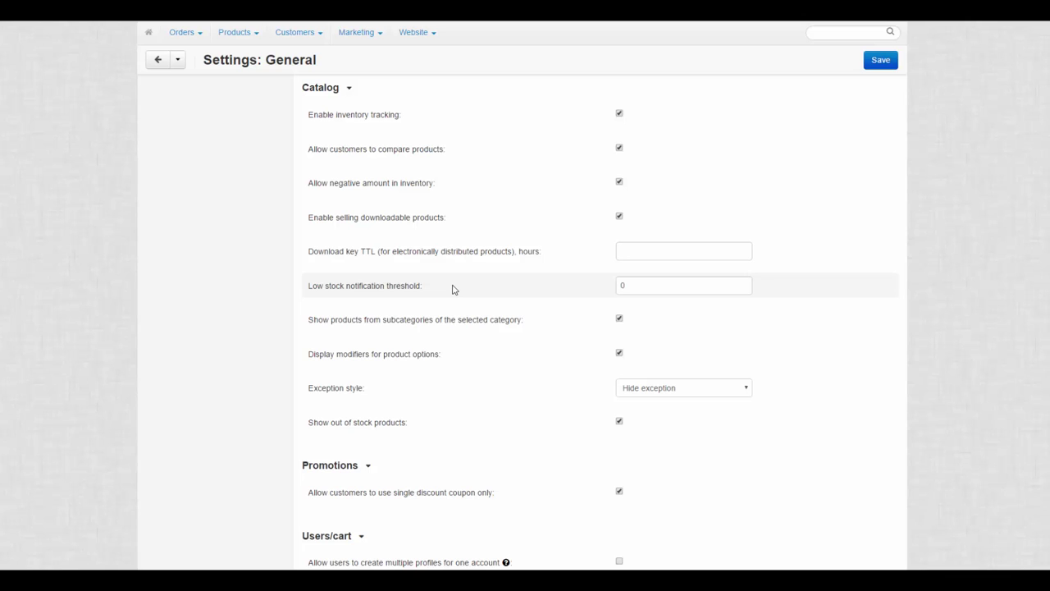
Set the low stock threshold to 5 and order four 18-55mm Portrait Lenses on the storefront.
left_click(630, 285)
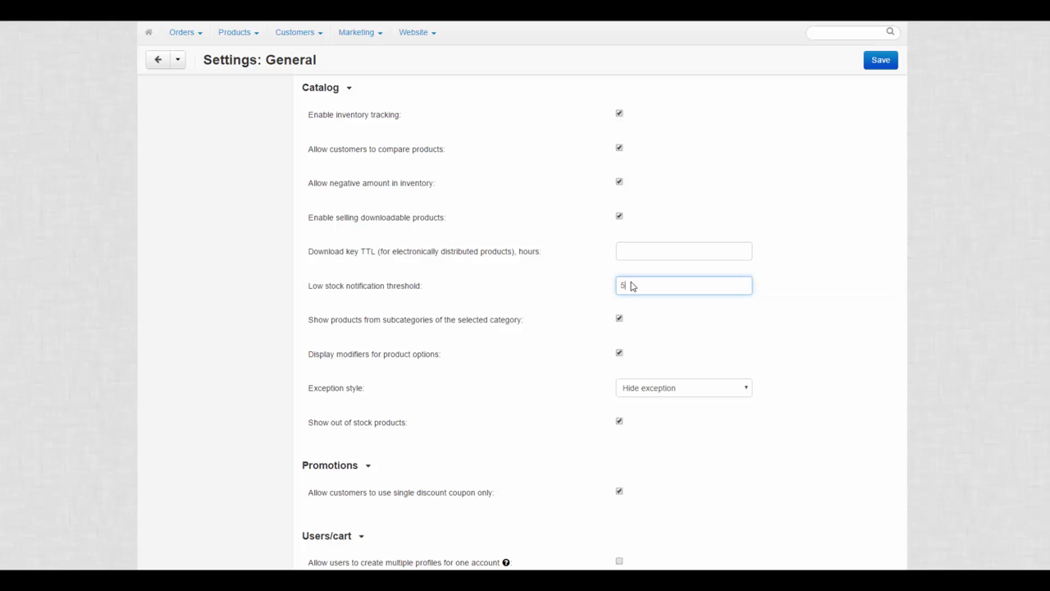
left_click(385, 437)
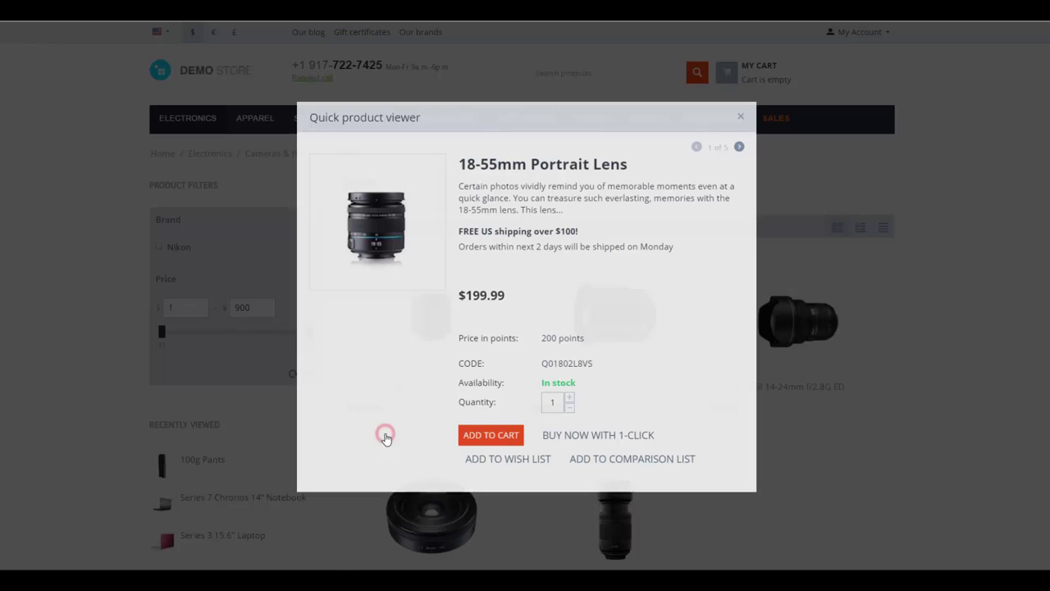
left_click(568, 397)
left_click(568, 397)
left_click(569, 397)
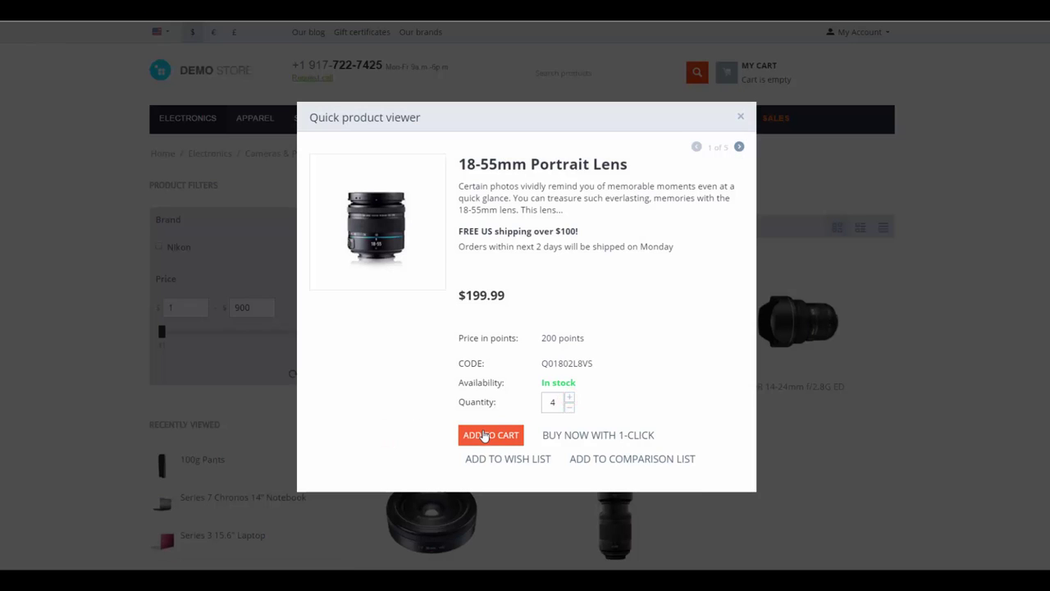
left_click(484, 436)
left_click(675, 356)
left_click(232, 456)
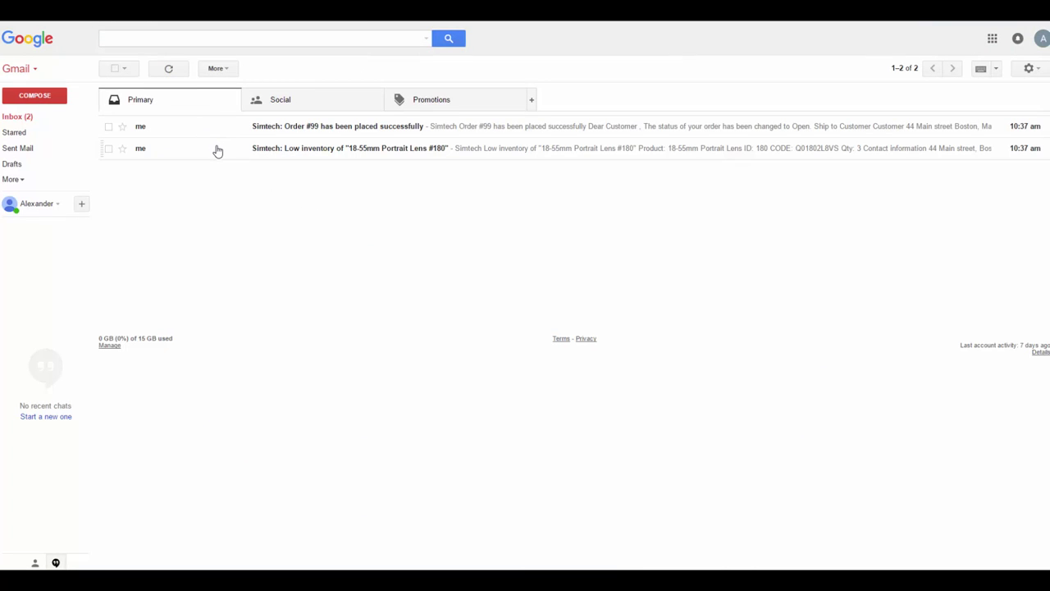
Open the 'Low inventory of 18-55mm Portrait Lens' email in Gmail.
left_click(276, 152)
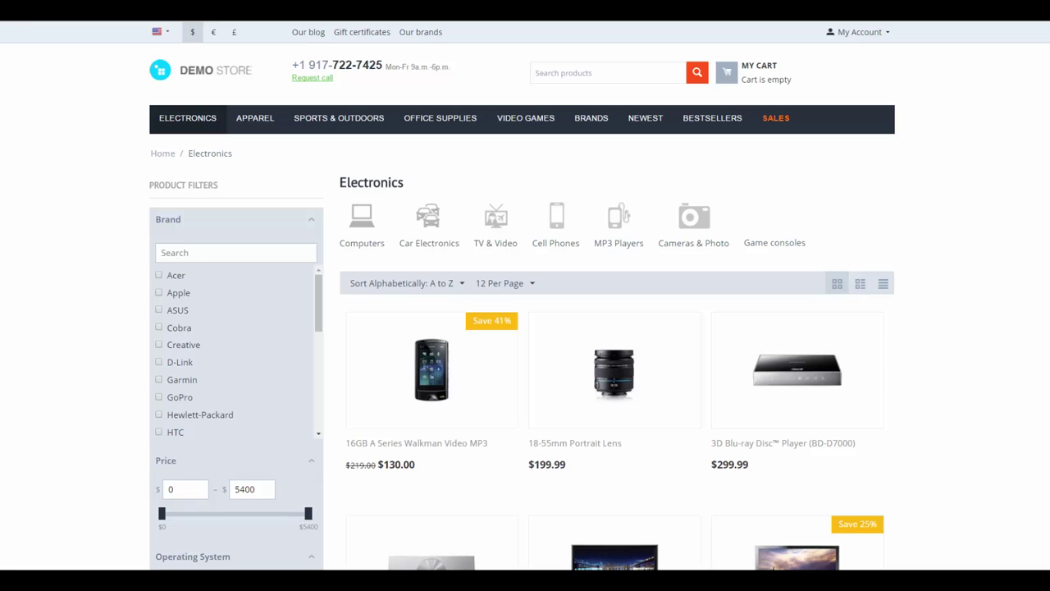
Browse the storefront Electronics > Computers > Desktops category.
scroll(607, 369, "down", 5)
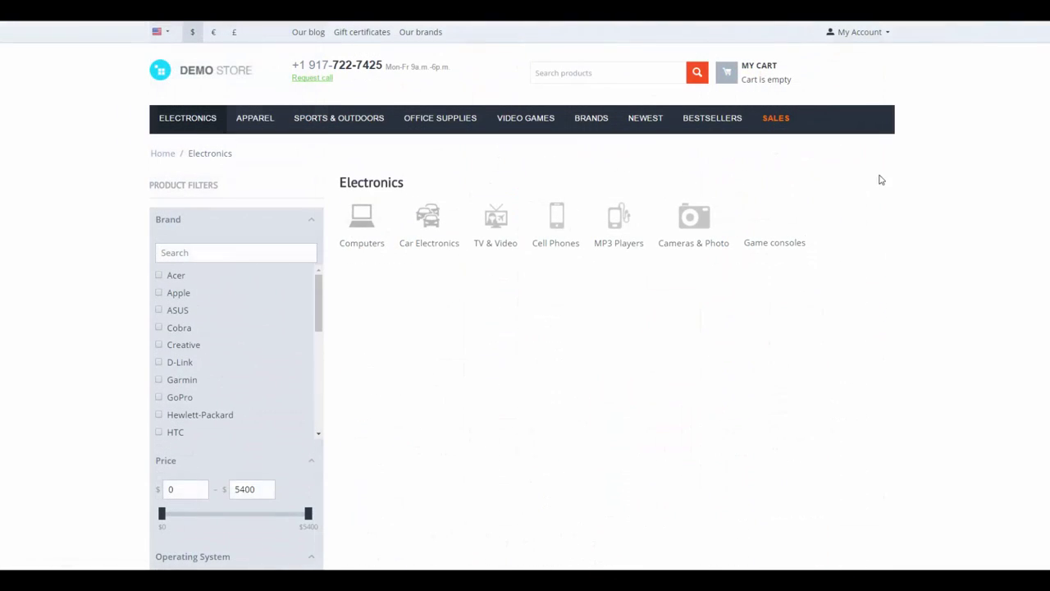
left_click(369, 215)
left_click(368, 212)
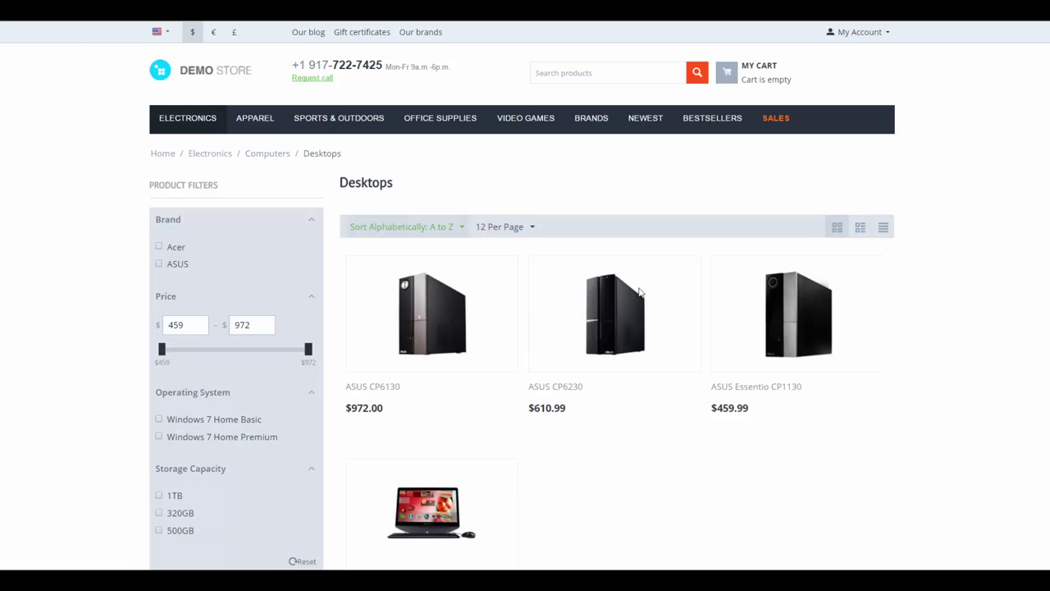
scroll(525, 328, "down", 3)
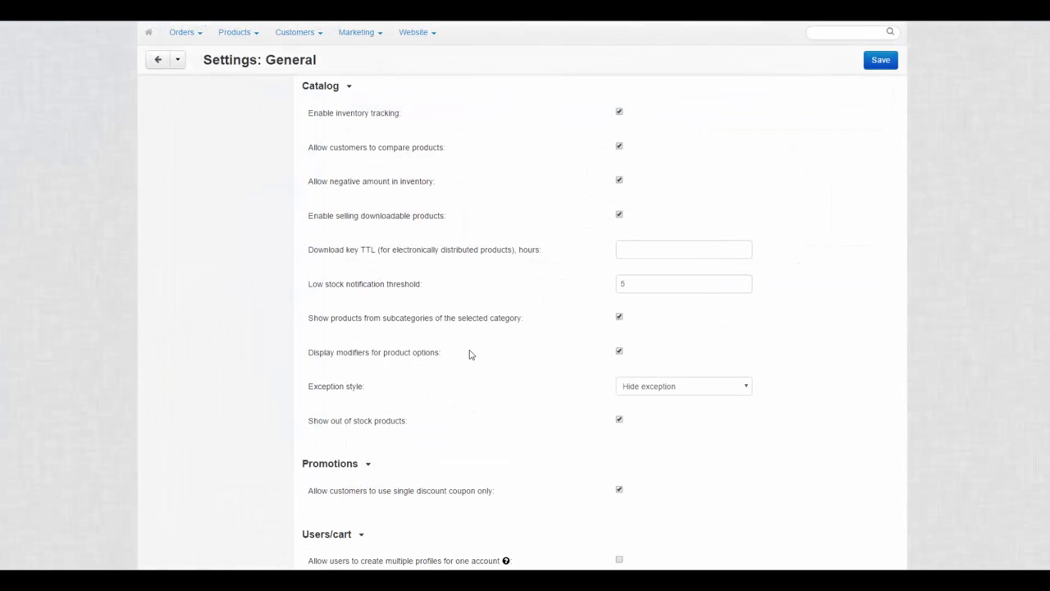
left_click(620, 352)
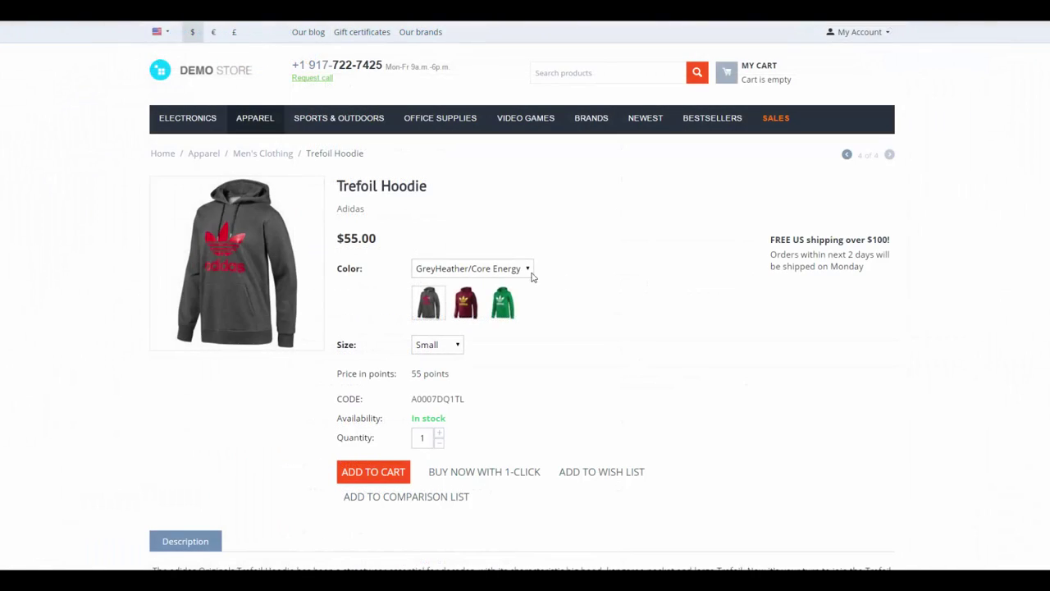
Look through the hoodie's colour and size options, keeping Small.
left_click(518, 268)
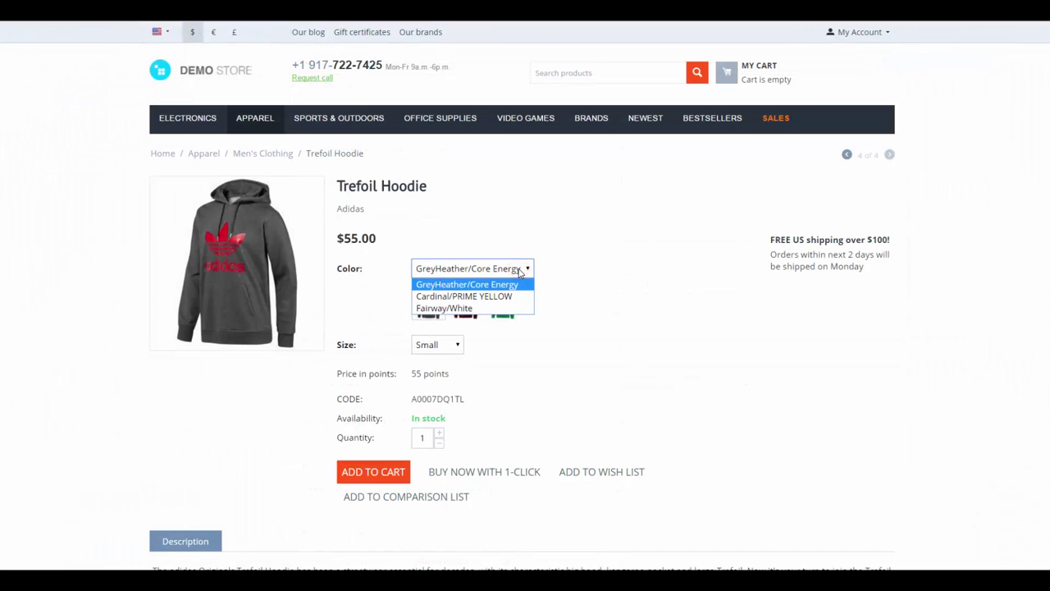
left_click(447, 347)
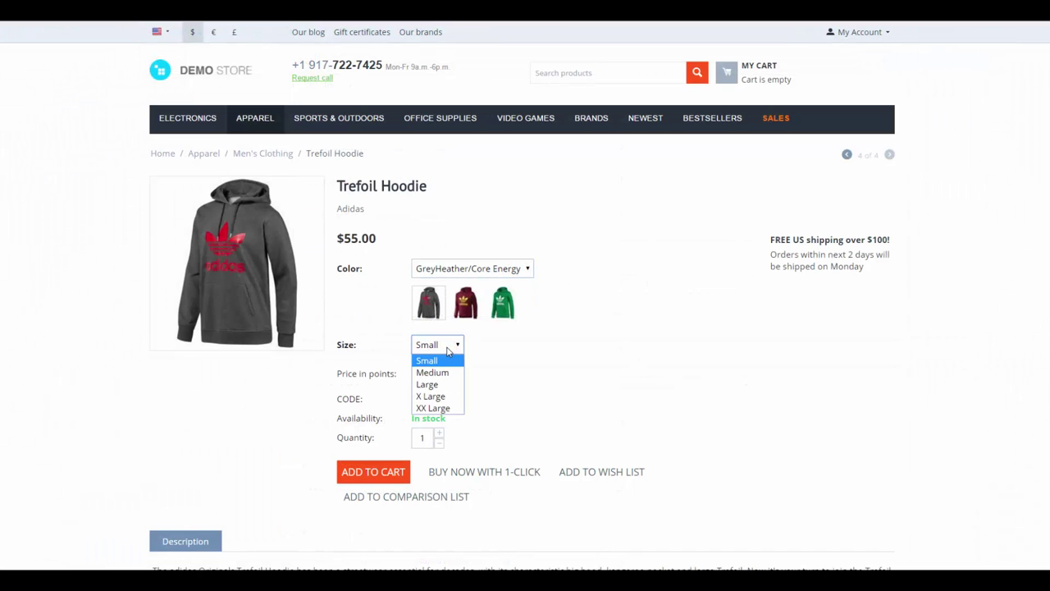
left_click(447, 347)
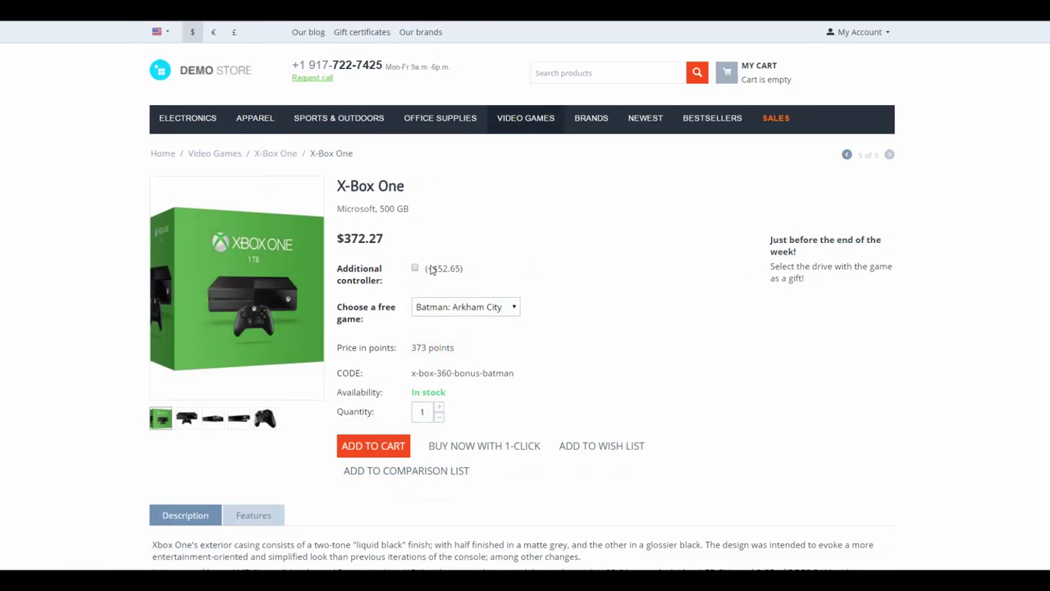
Add the Additional controller to the X-Box One and The Good, the Bad, and the Ugly to the Blu-ray player.
left_click(416, 269)
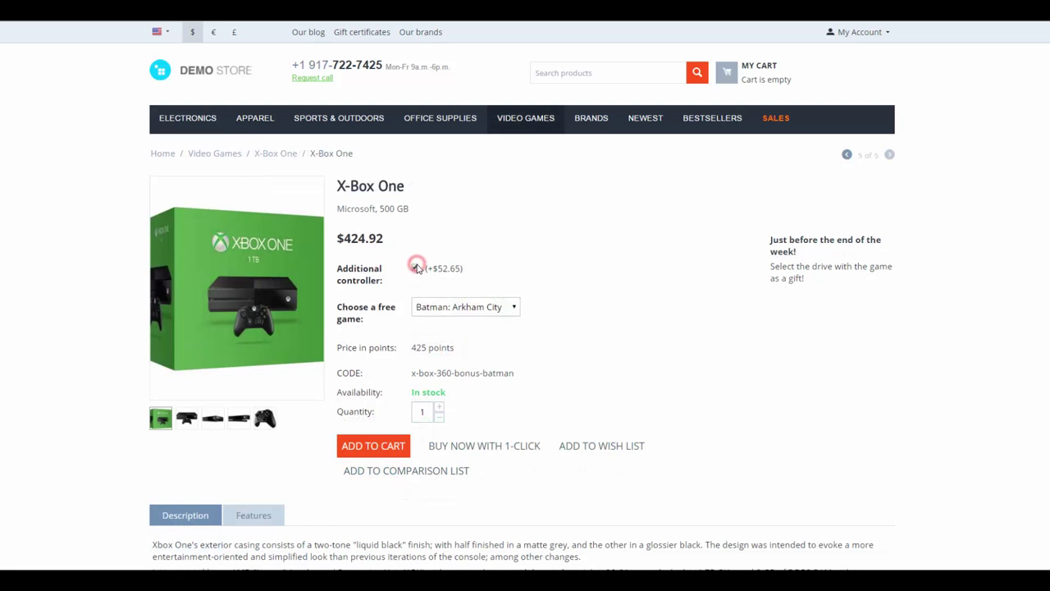
left_click(509, 308)
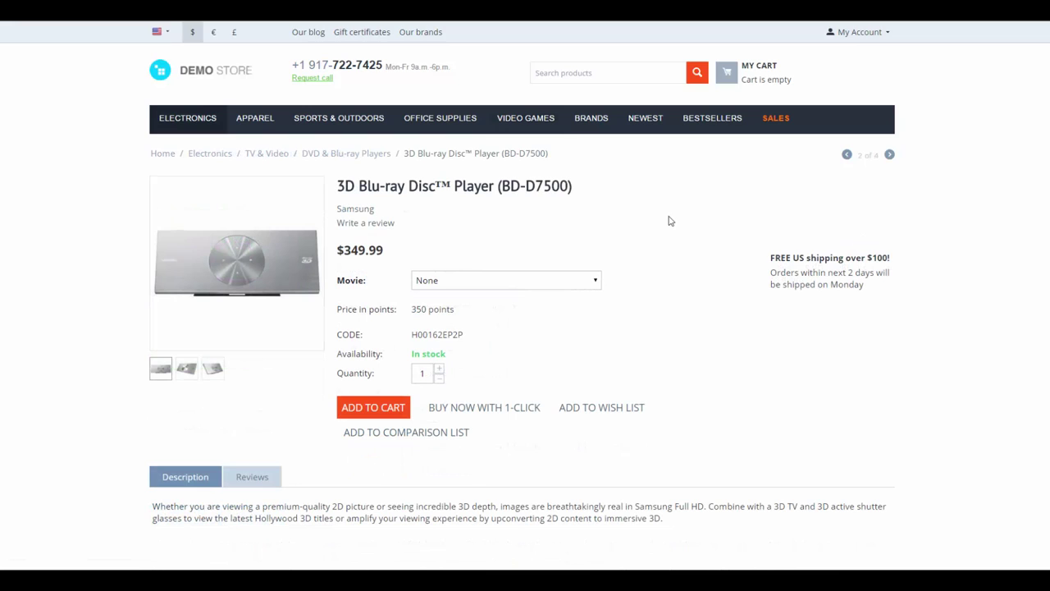
left_click(587, 282)
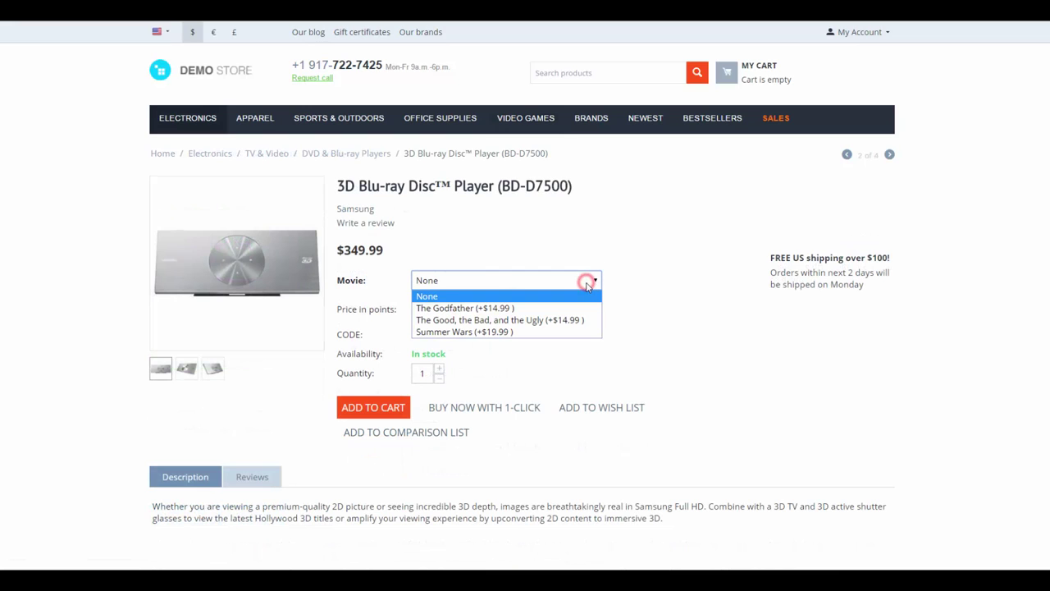
left_click(551, 319)
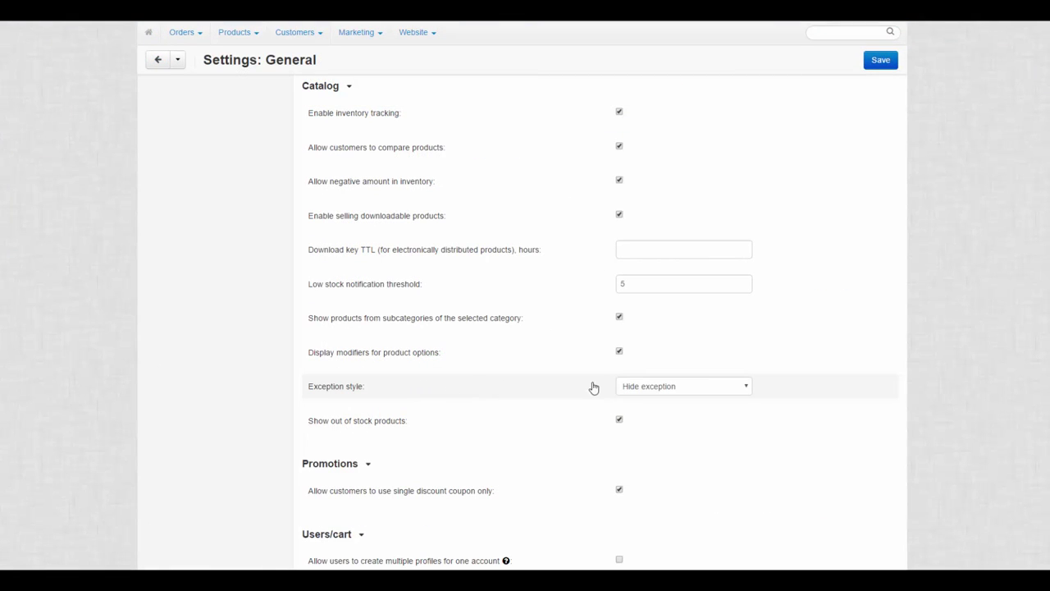
Check the Exception style choices and try 100g Pants colours, including Dark Navy/White/White in Small.
left_click(714, 393)
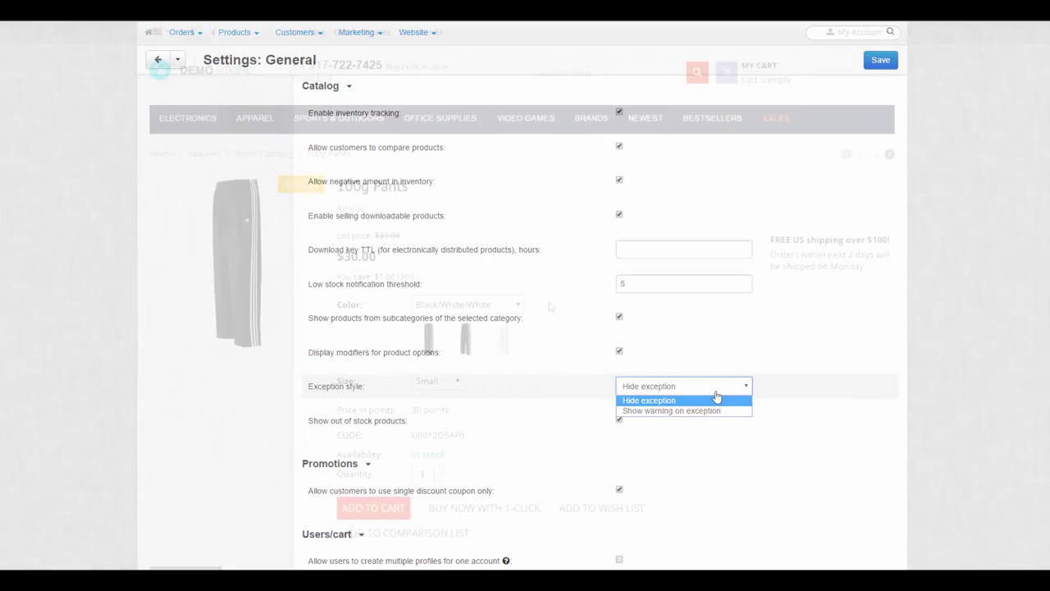
left_click(510, 305)
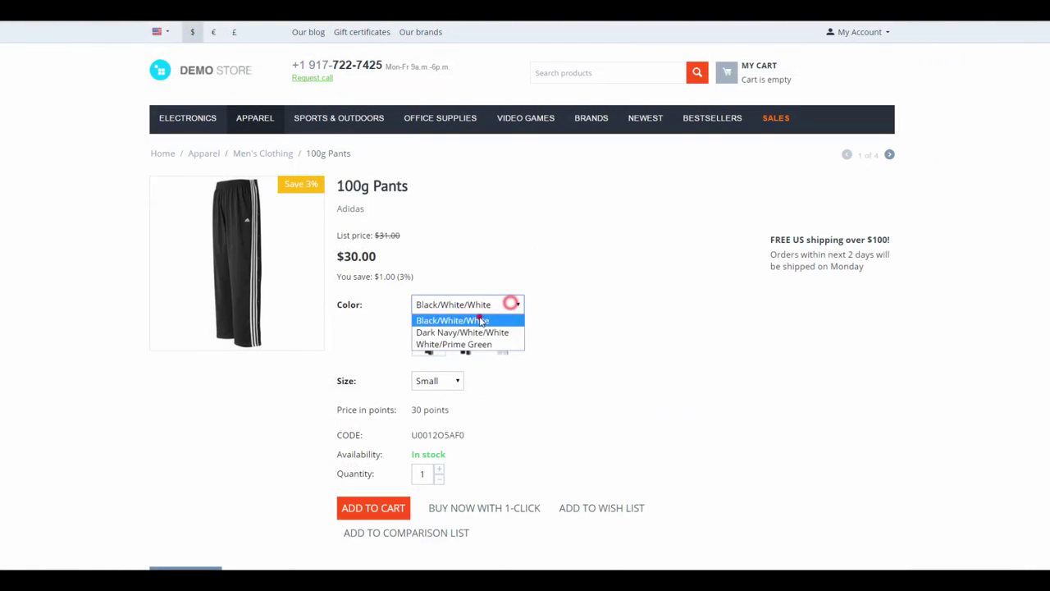
left_click(480, 321)
left_click(451, 380)
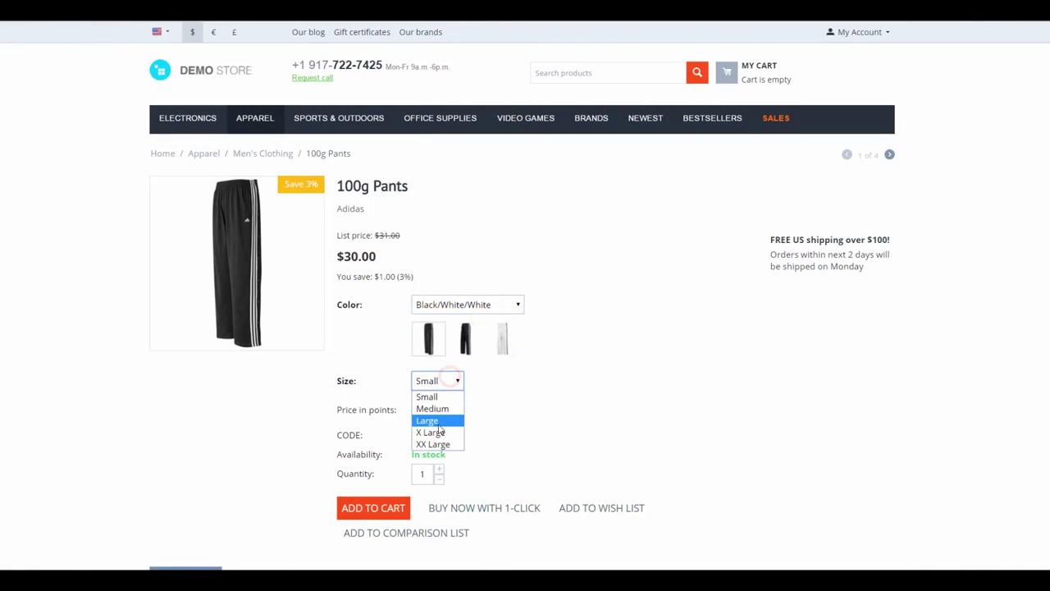
left_click(442, 396)
left_click(515, 304)
left_click(491, 332)
left_click(451, 381)
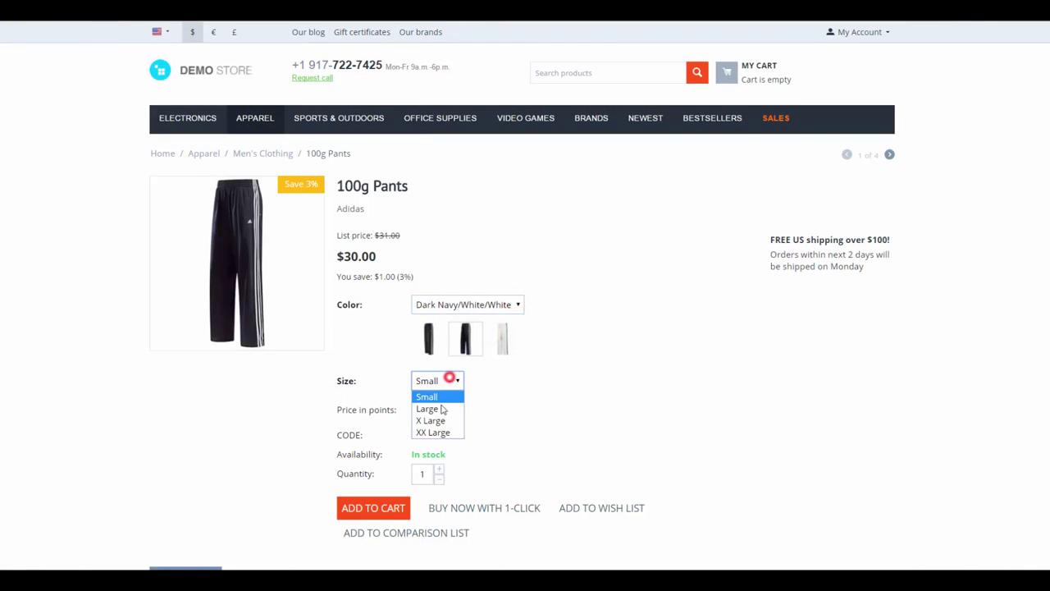
left_click(434, 396)
Choose Dark Navy/White/White in Medium and highlight the combination-not-accessible message.
left_click(513, 304)
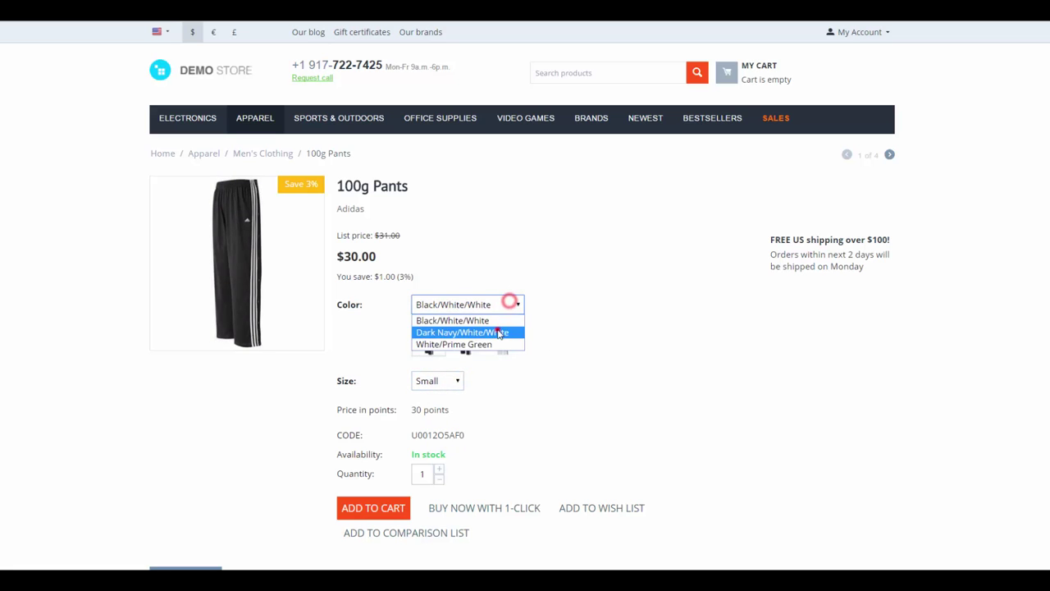
left_click(497, 333)
left_click(448, 380)
left_click(435, 407)
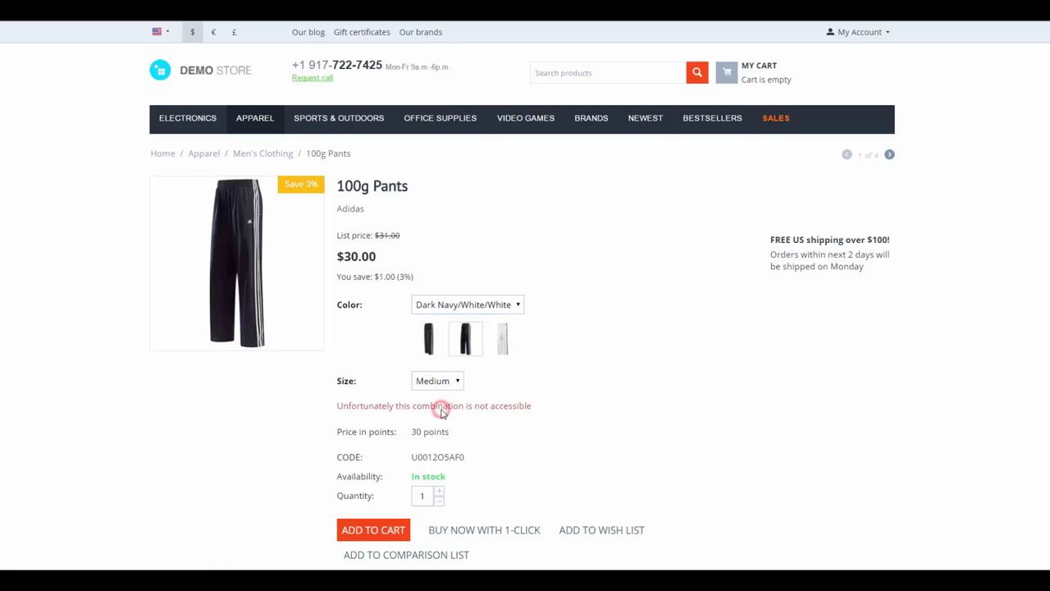
left_click_drag(332, 405, 520, 405)
left_click(543, 405)
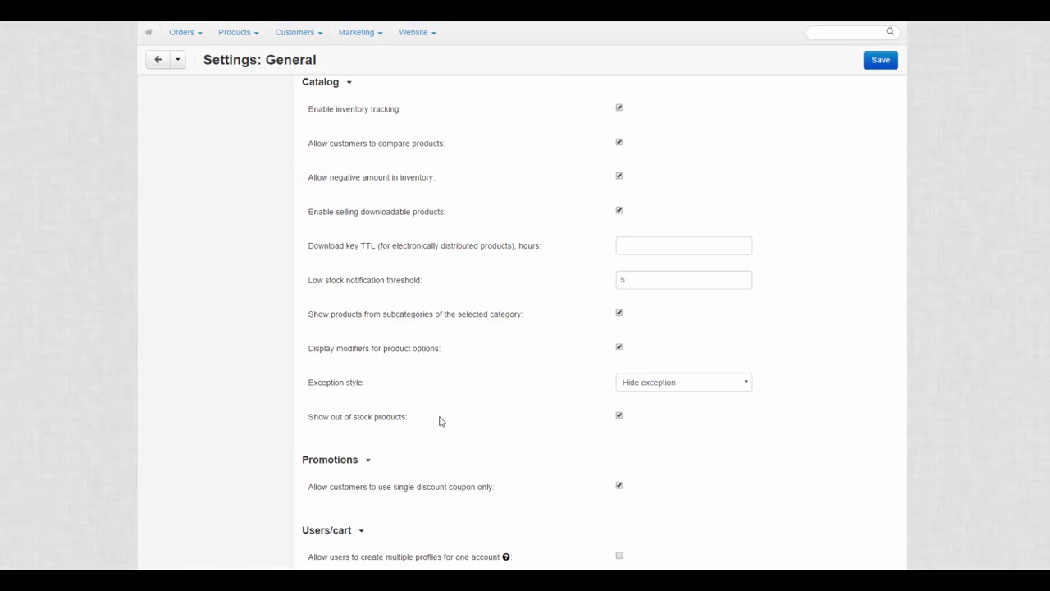
Turn on the Show out of stock products setting.
left_click(621, 419)
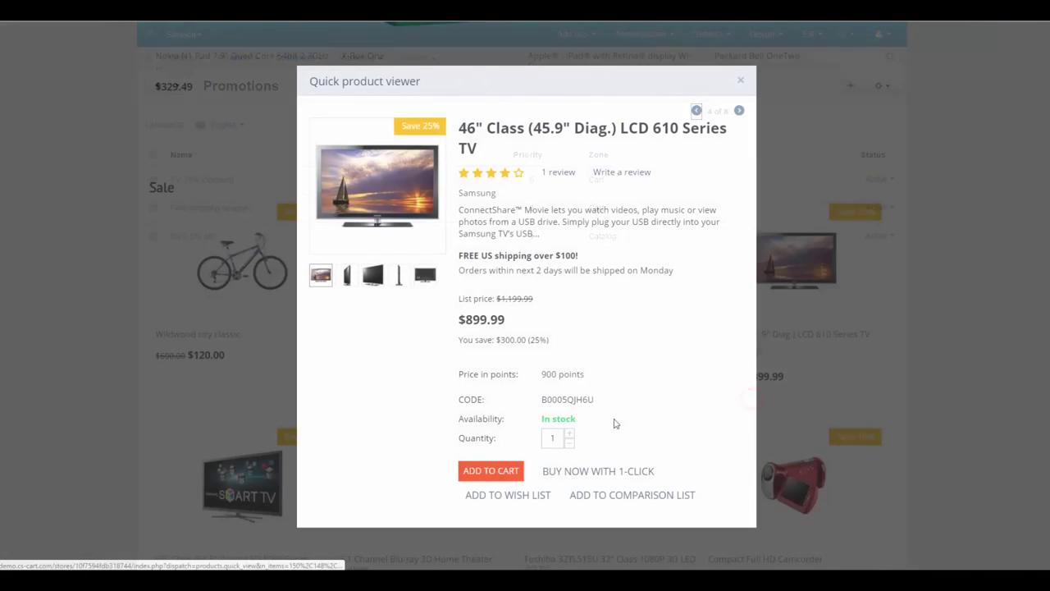
Add the 46" LCD TV to the cart and apply free shipping coupon code 123.
left_click(523, 468)
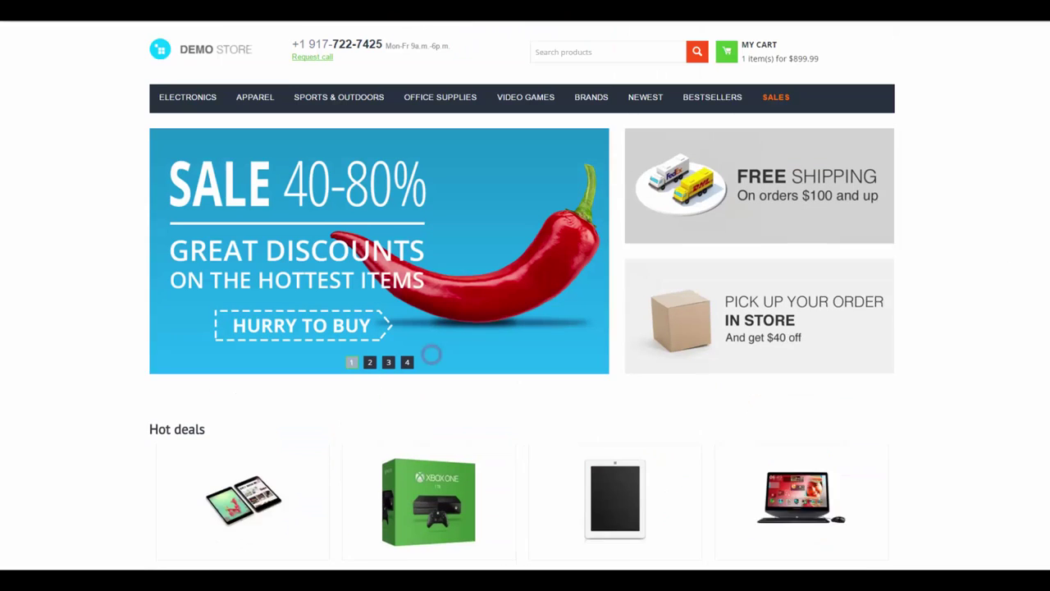
left_click(751, 73)
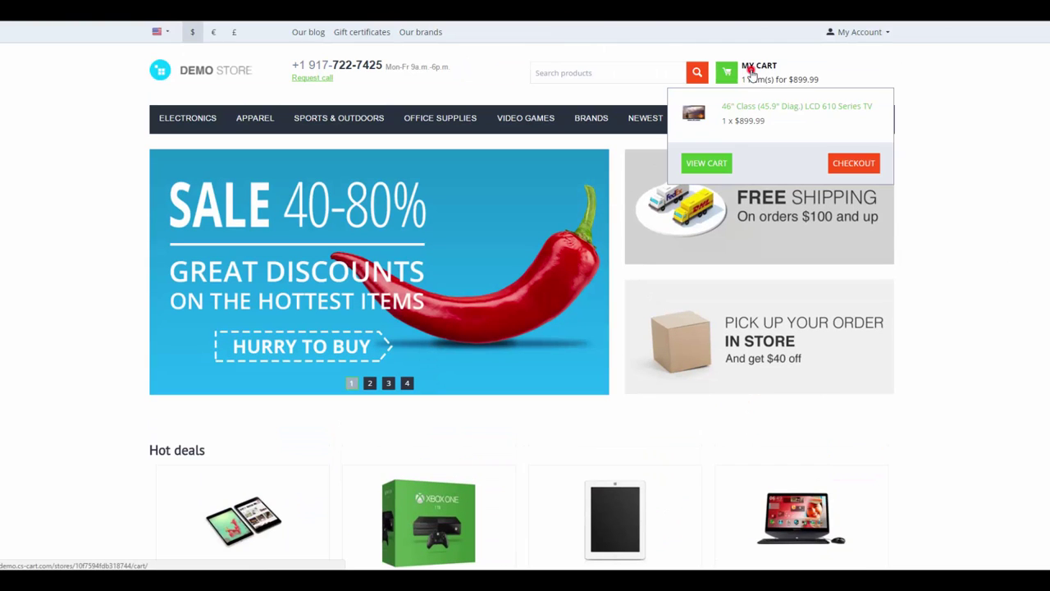
left_click(706, 162)
left_click(240, 414)
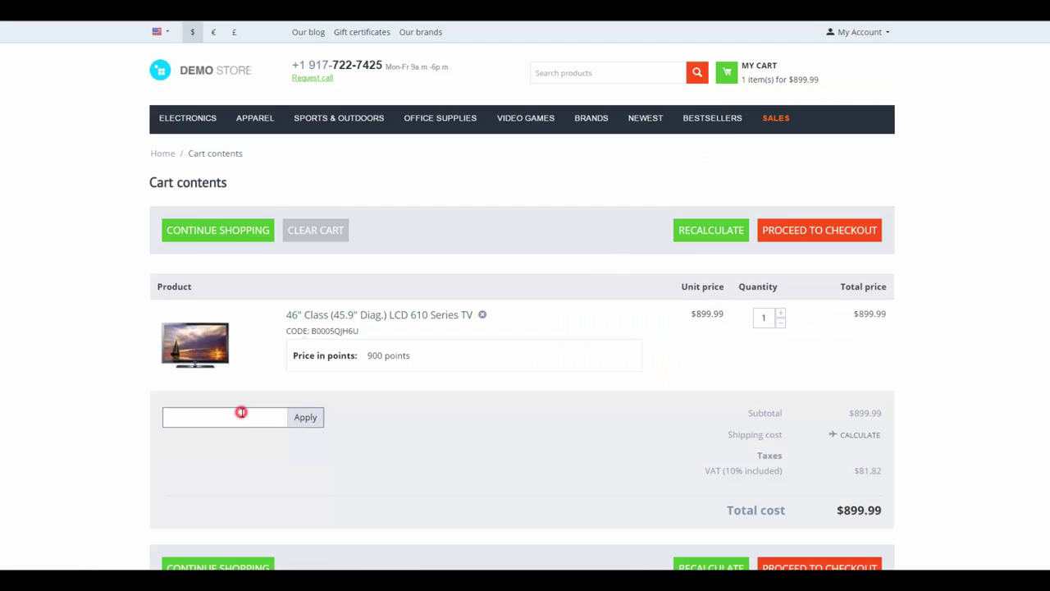
type("123")
left_click(303, 419)
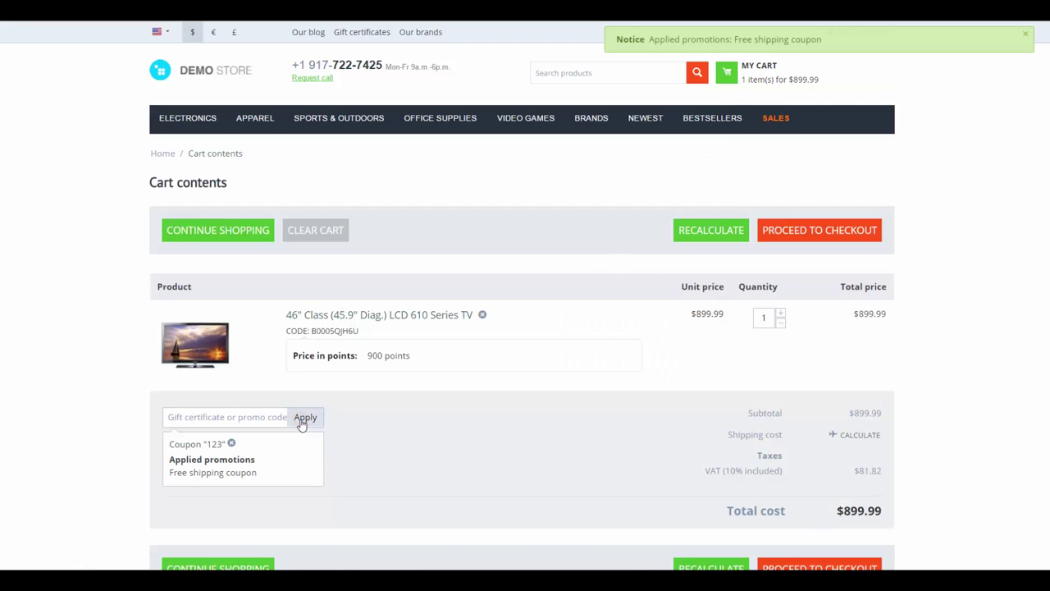
Try adding a second coupon, 456, and highlight the one-coupon-only warning.
left_click(253, 415)
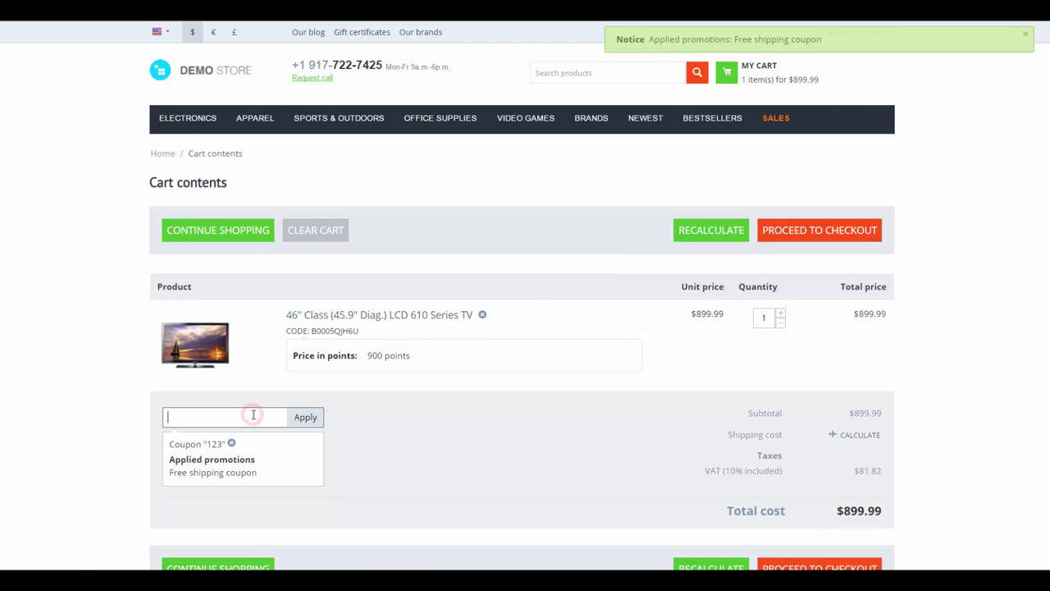
type("456")
left_click(306, 419)
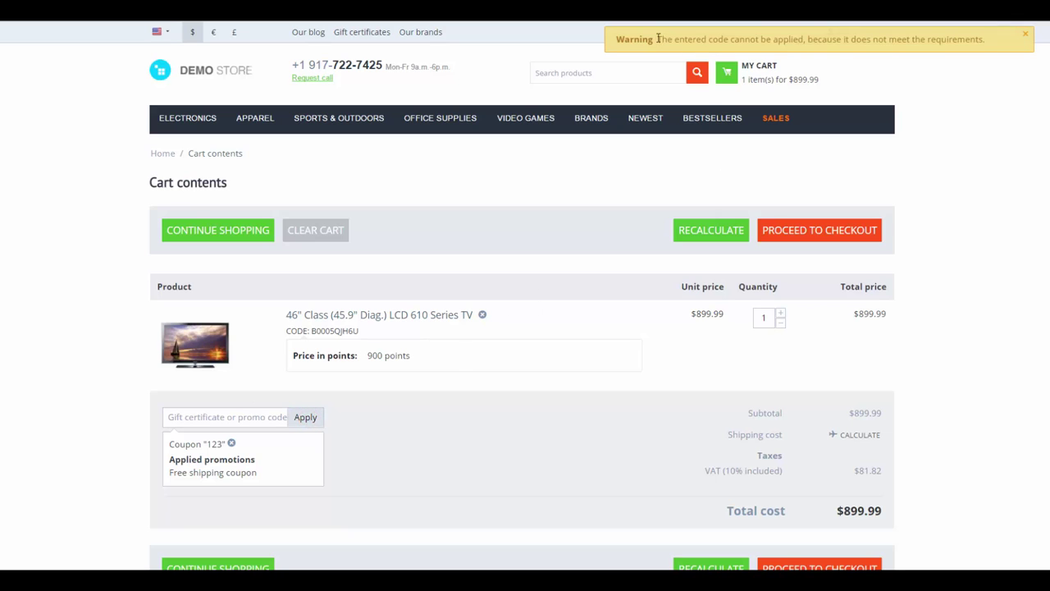
left_click_drag(657, 39, 990, 41)
left_click(968, 156)
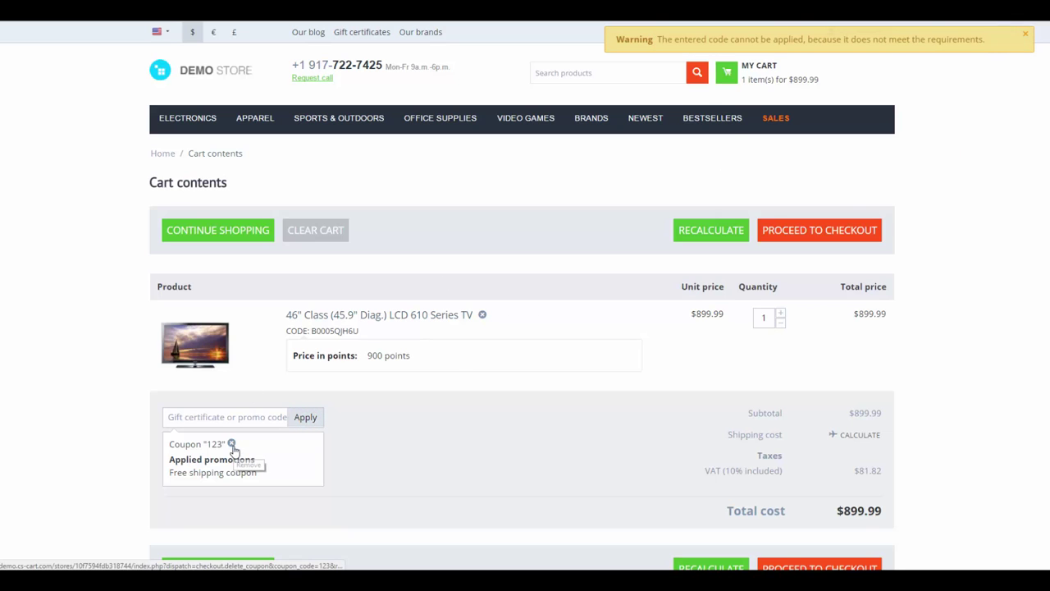
Remove coupon 123 and apply coupon 456 for the TV 15% Discount.
left_click(232, 443)
left_click(206, 417)
type("456")
left_click(305, 418)
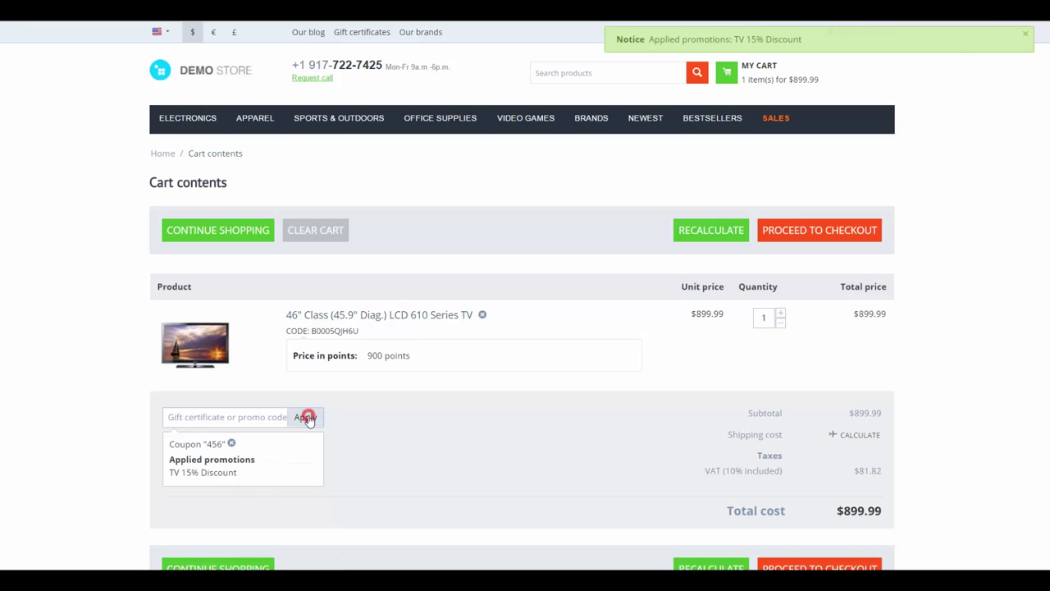